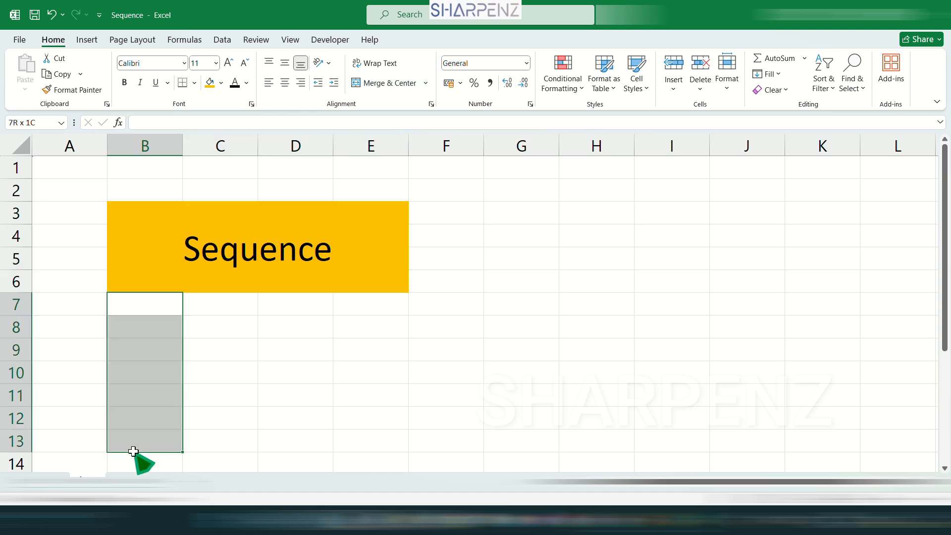
pyautogui.moveTo(229, 308); pyautogui.dragTo(449, 305)
pyautogui.click(163, 238)
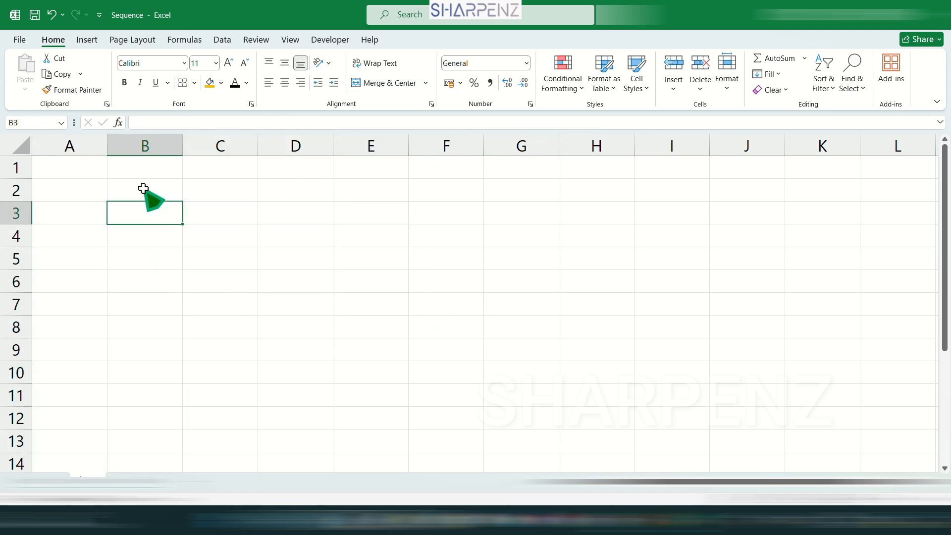
# Try a SEQUENCE formula in cell B2 with 1 row, 1 column and a start value of 1.
pyautogui.click(143, 188)
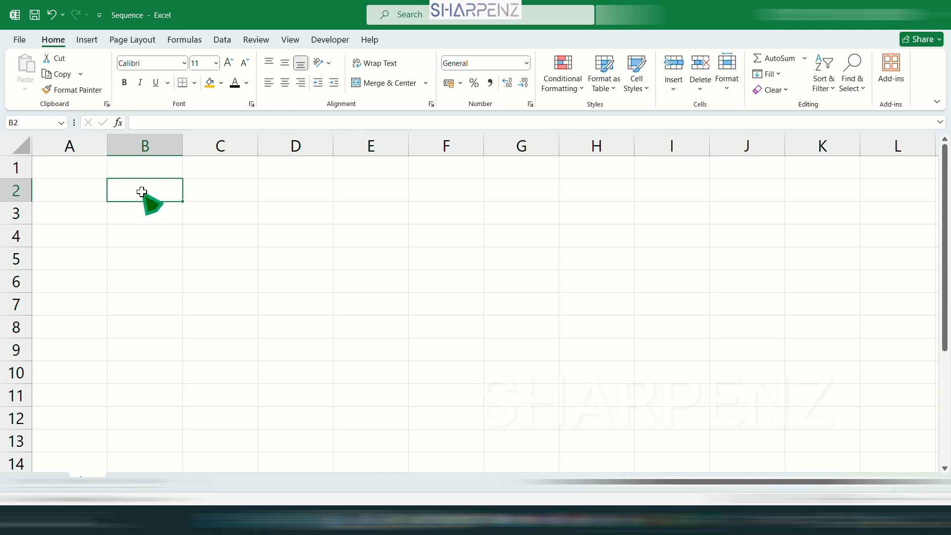
pyautogui.write('=se')
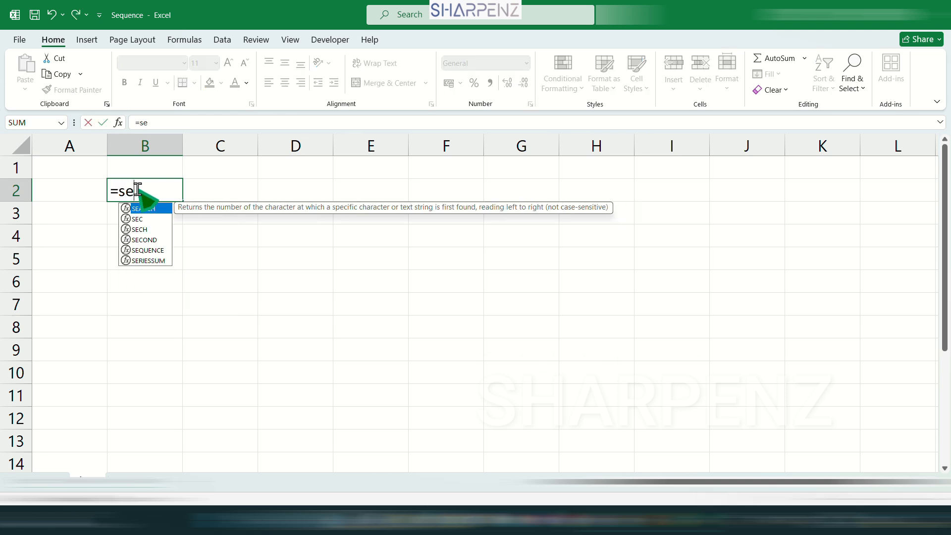
pyautogui.write('q')
pyautogui.press('Tab')
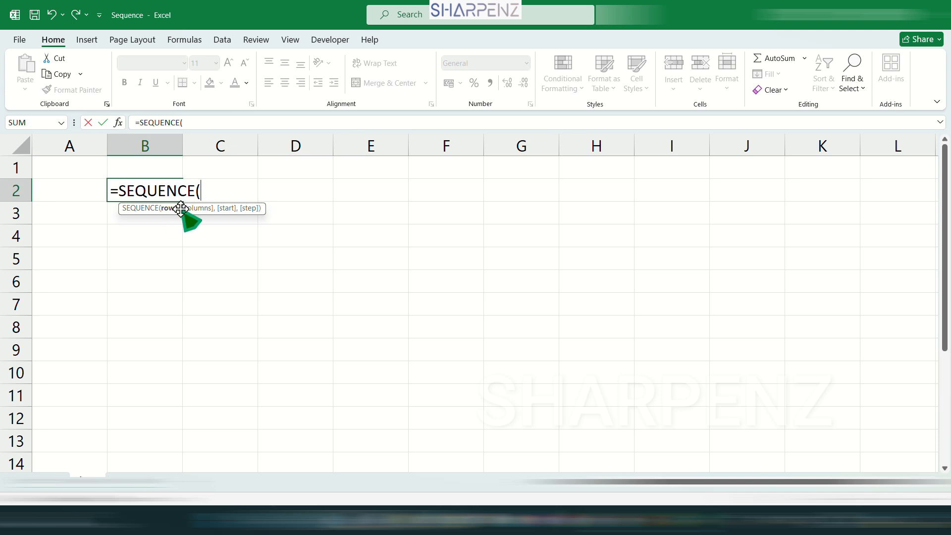
pyautogui.write('1,')
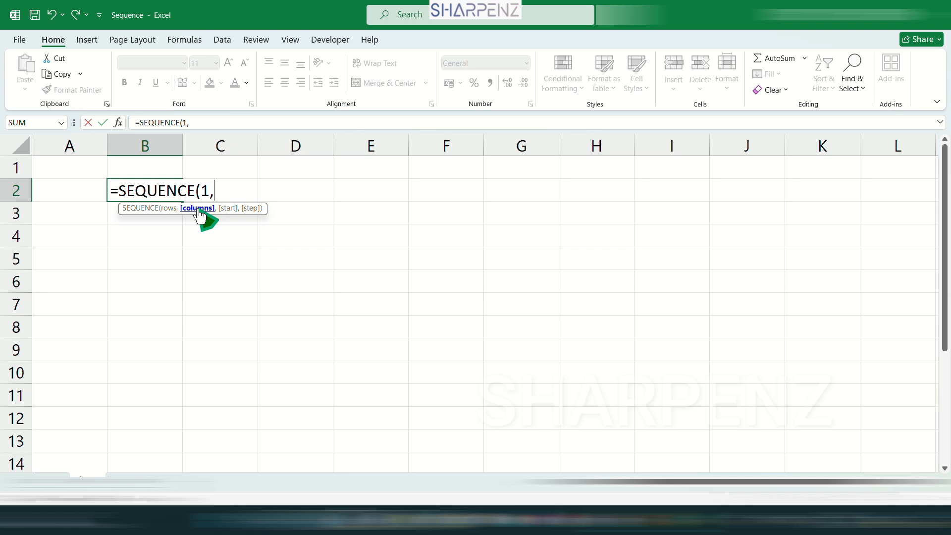
pyautogui.write('1,1,')
pyautogui.write(')')
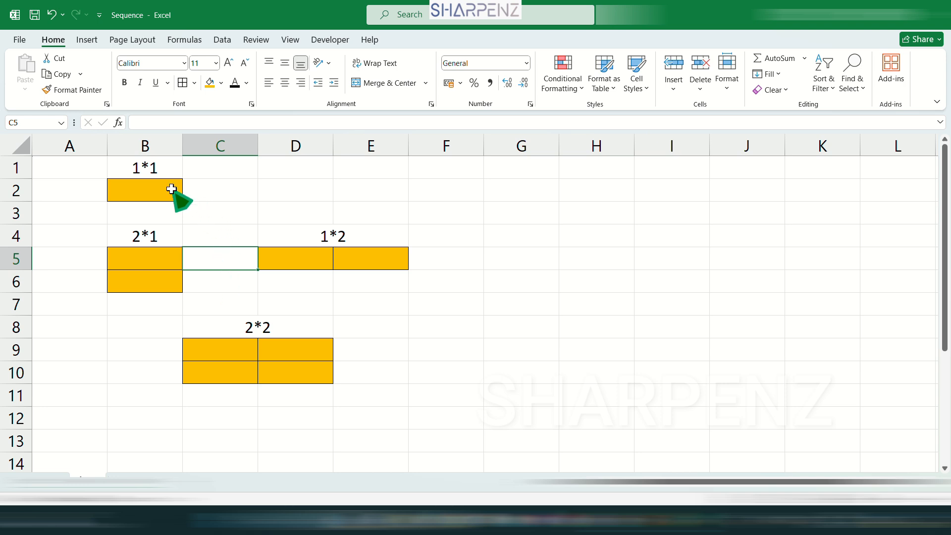
# Fill the 1*1 block with =SEQUENCE(1,1,5,1) in cell B2 and check the entered formula.
pyautogui.click(157, 175)
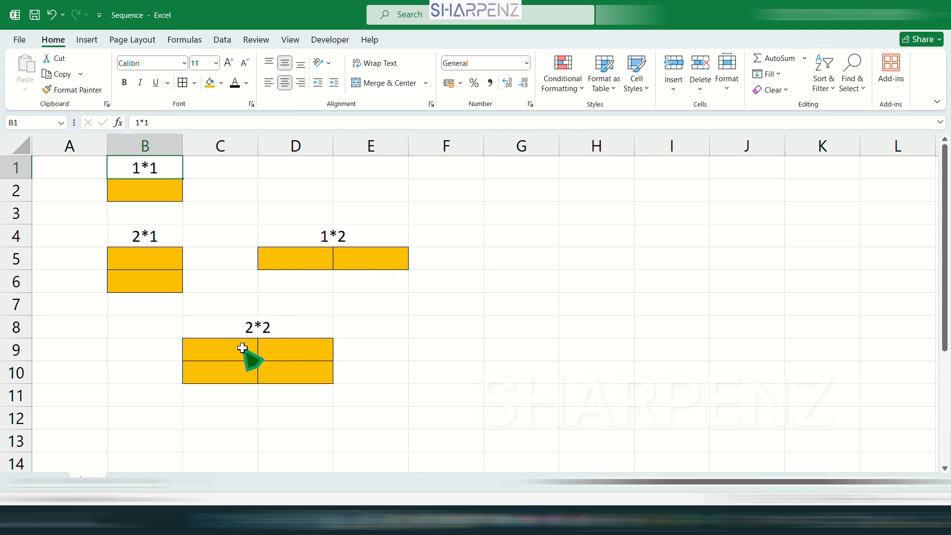
pyautogui.click(142, 192)
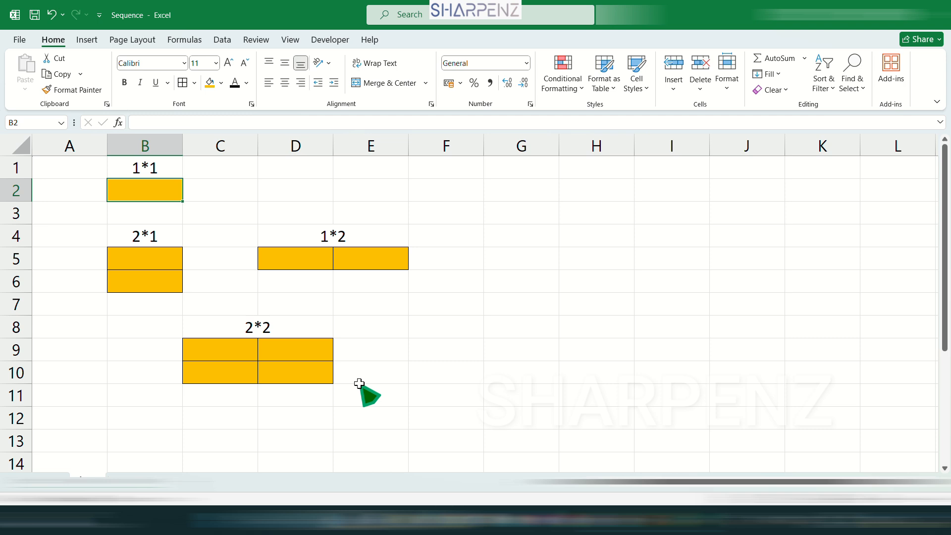
pyautogui.write('=SEQUENCE(')
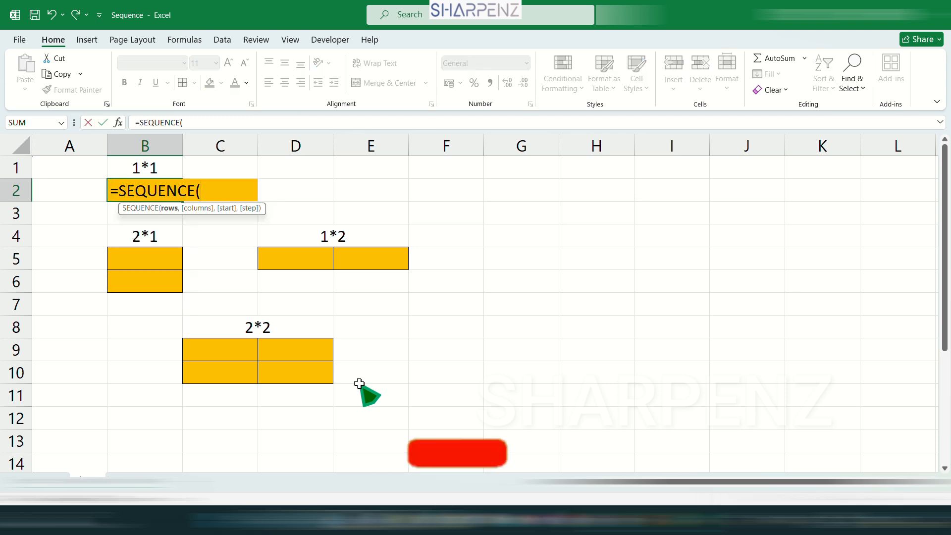
pyautogui.write('1,1,')
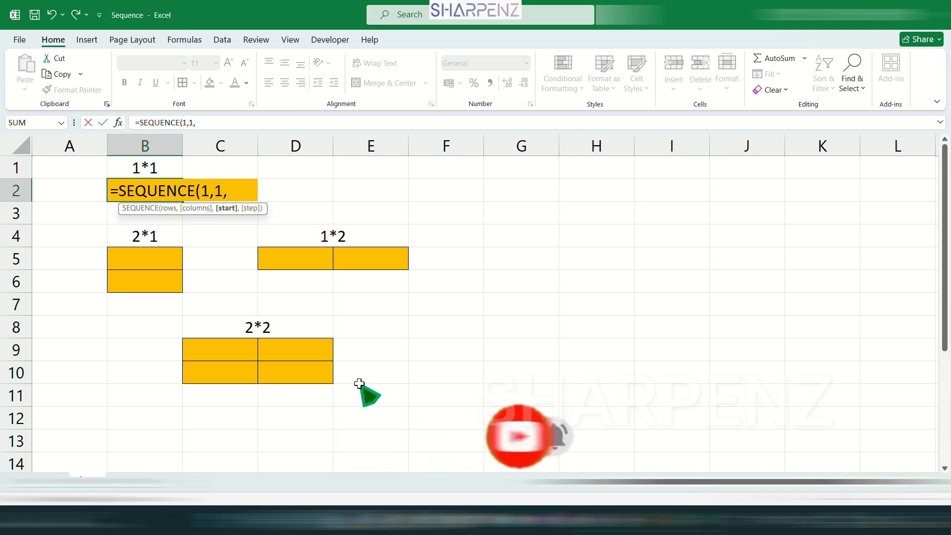
pyautogui.write('5,')
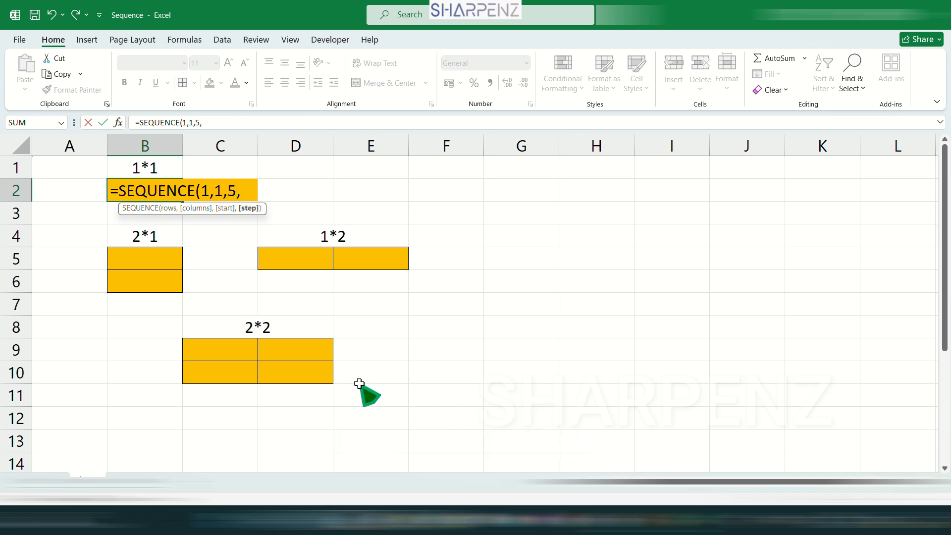
pyautogui.write('1)')
pyautogui.press('Return')
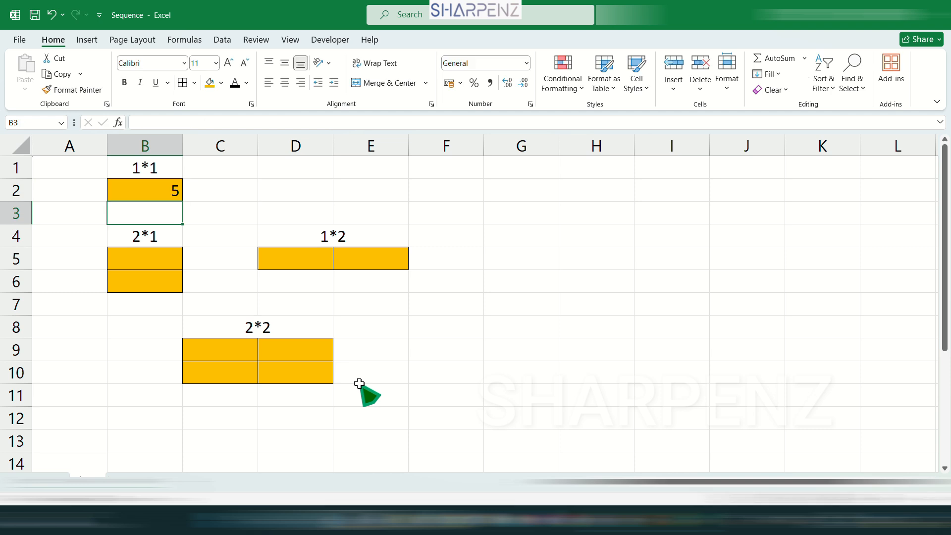
pyautogui.click(144, 191)
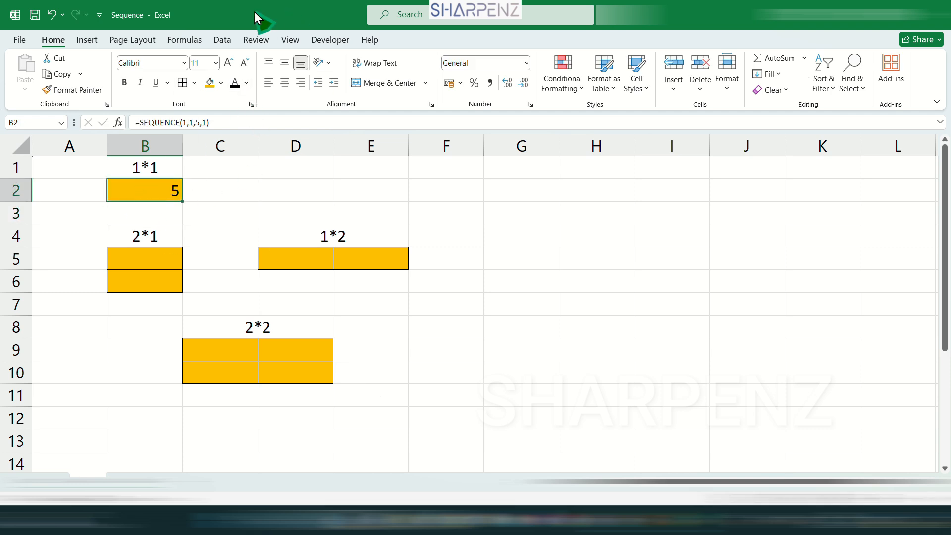
# Fill the 2*1 block by entering =SEQUENCE(2,1,6,1) in cell B5.
pyautogui.click(134, 232)
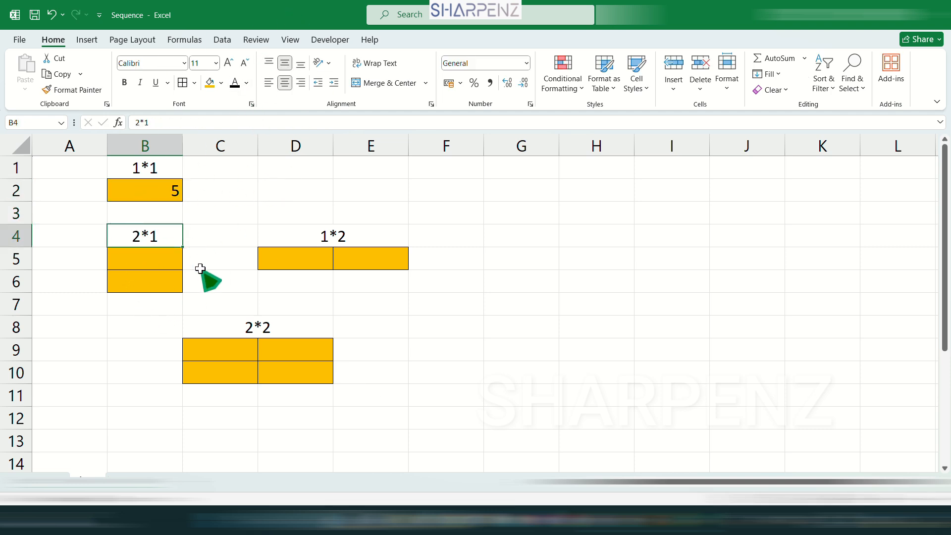
pyautogui.moveTo(144, 258); pyautogui.dragTo(142, 279)
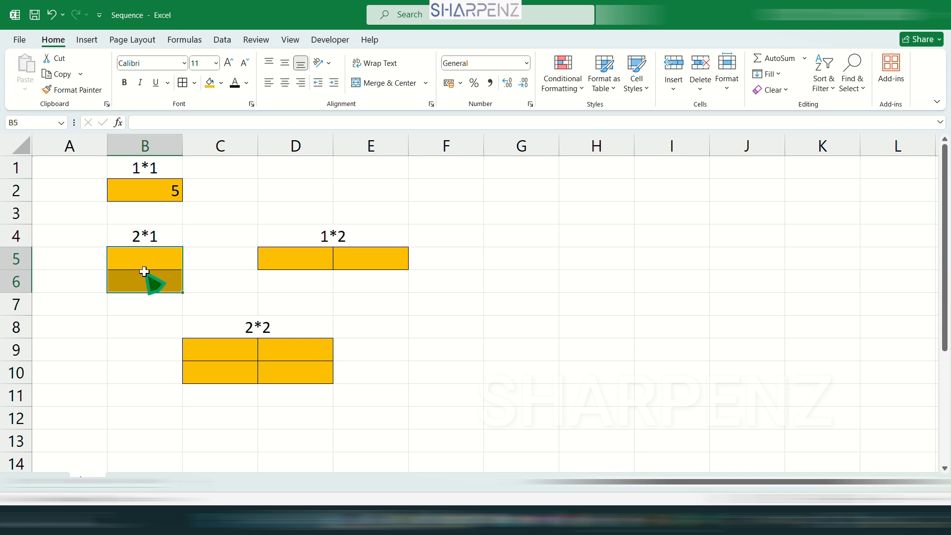
pyautogui.click(151, 261)
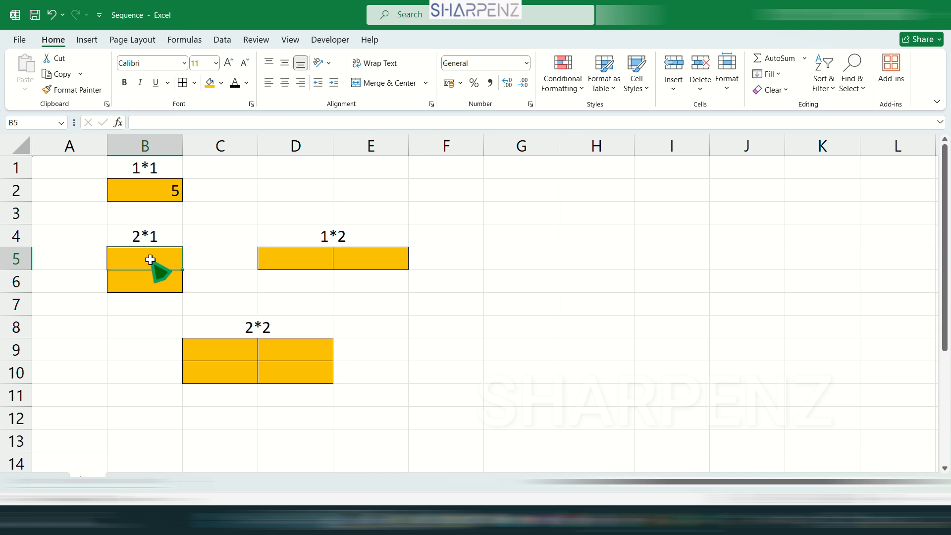
pyautogui.write('=se')
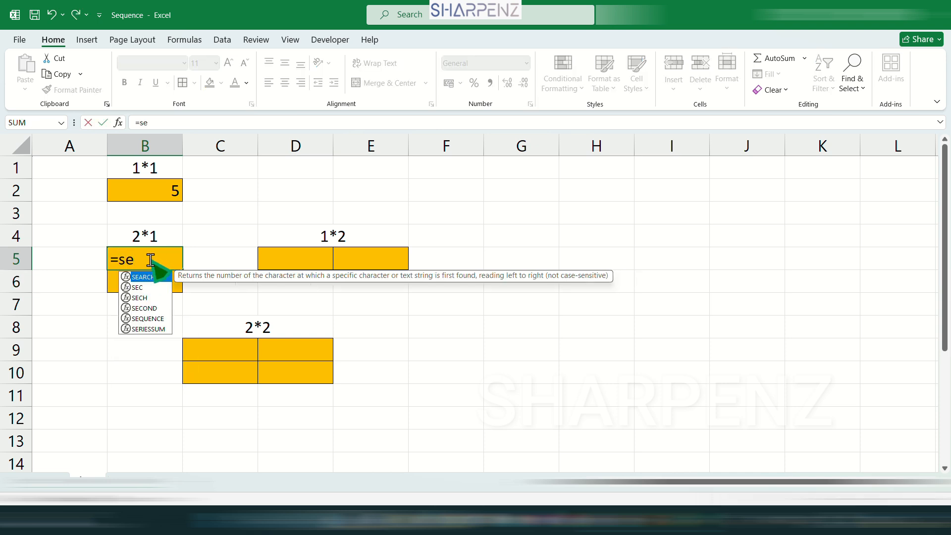
pyautogui.write('q')
pyautogui.press('Tab')
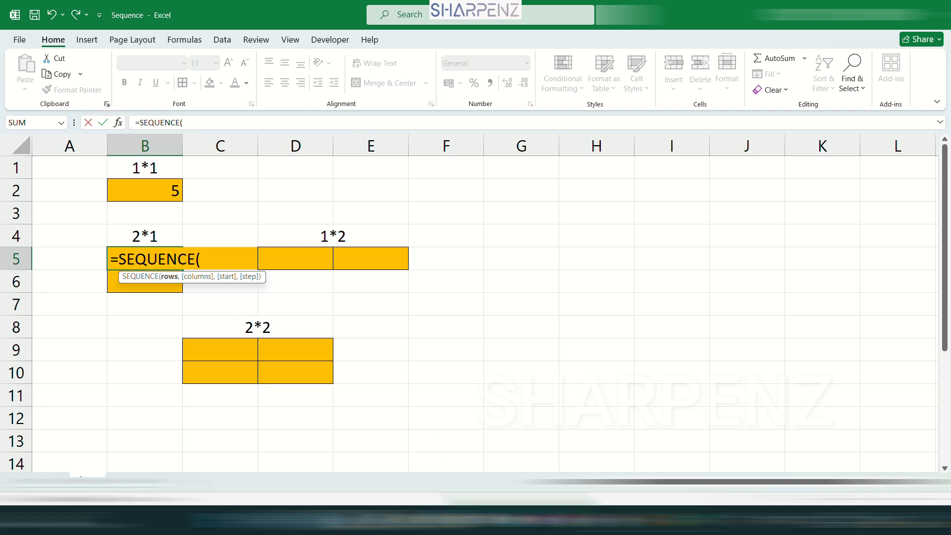
pyautogui.write('2,1,')
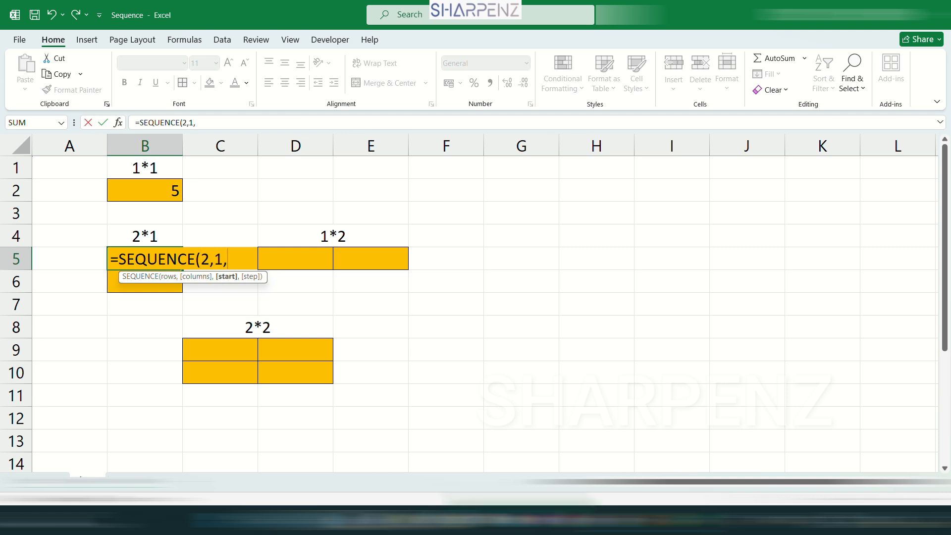
pyautogui.write('6,1)')
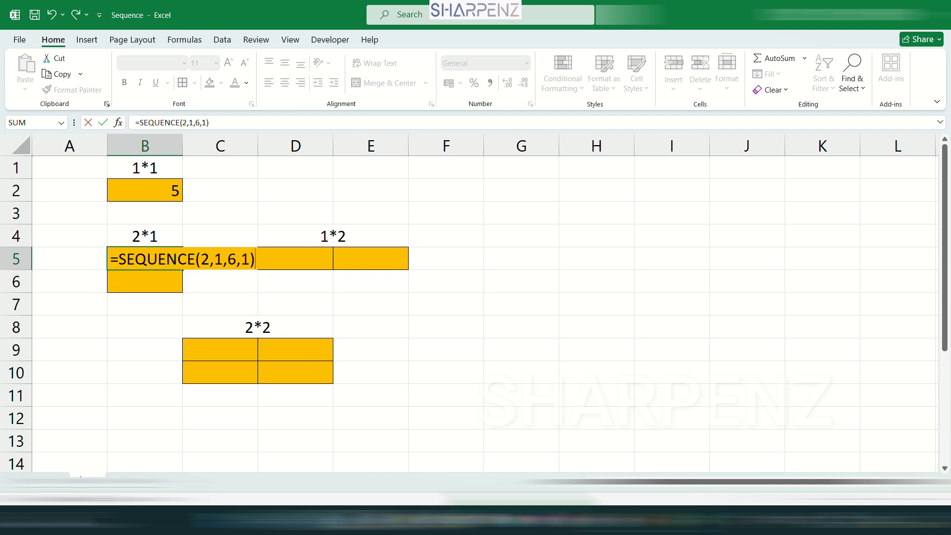
pyautogui.press('Return')
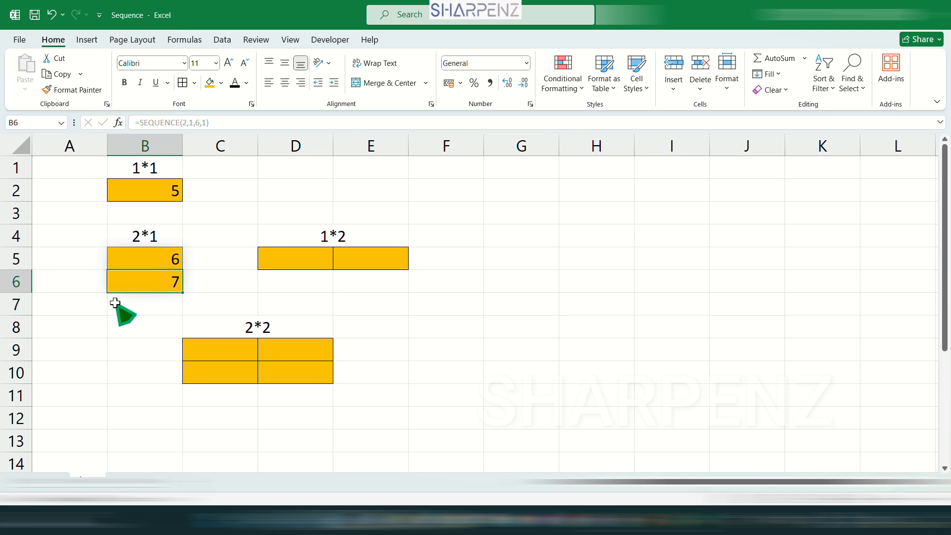
# Fill the 1*2 block with =SEQUENCE(1,2,3,2) in cell D5 and check both of its cells.
pyautogui.click(325, 240)
pyautogui.press('Down')
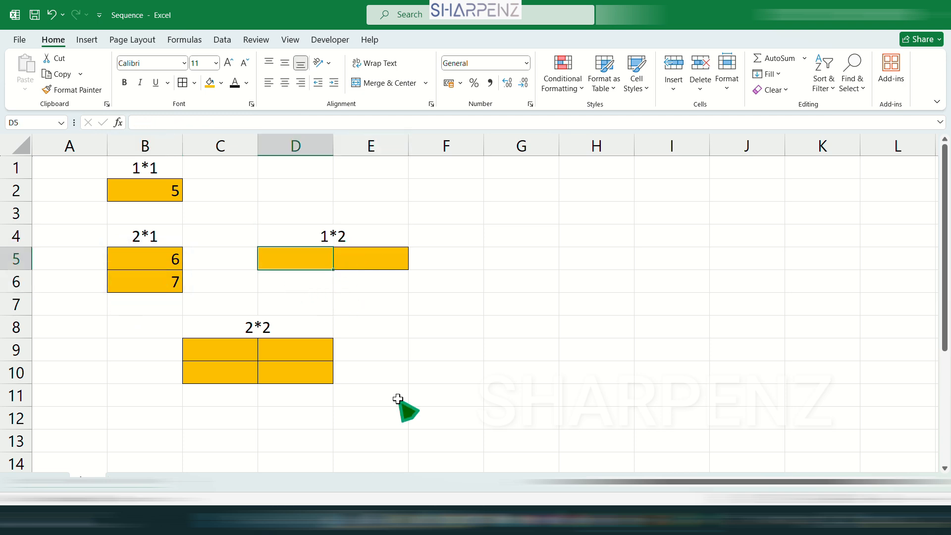
pyautogui.write('=SEQUENCE(')
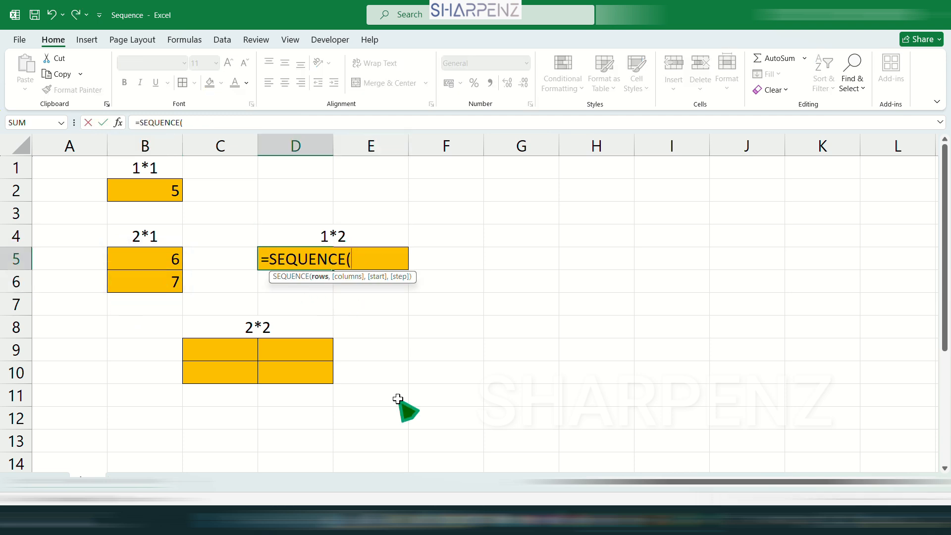
pyautogui.write('1,2')
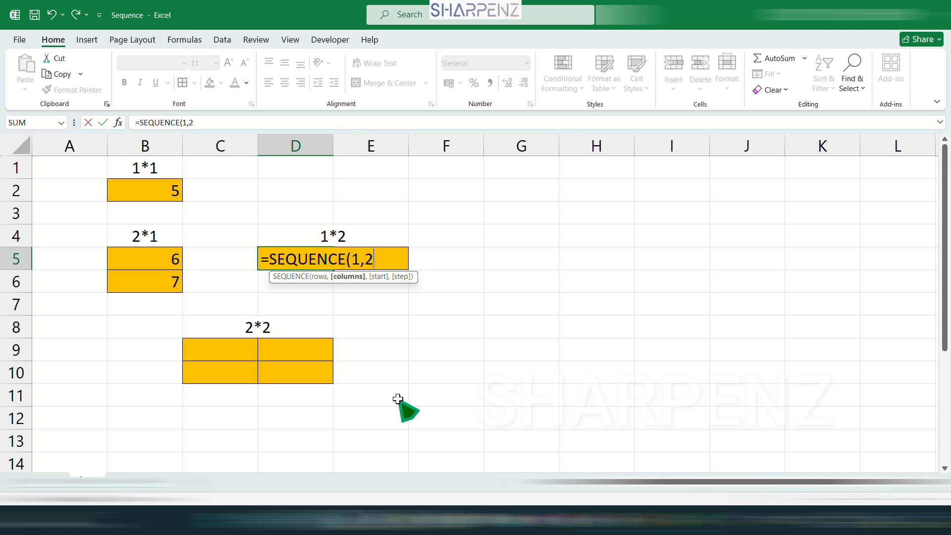
pyautogui.write(',3,')
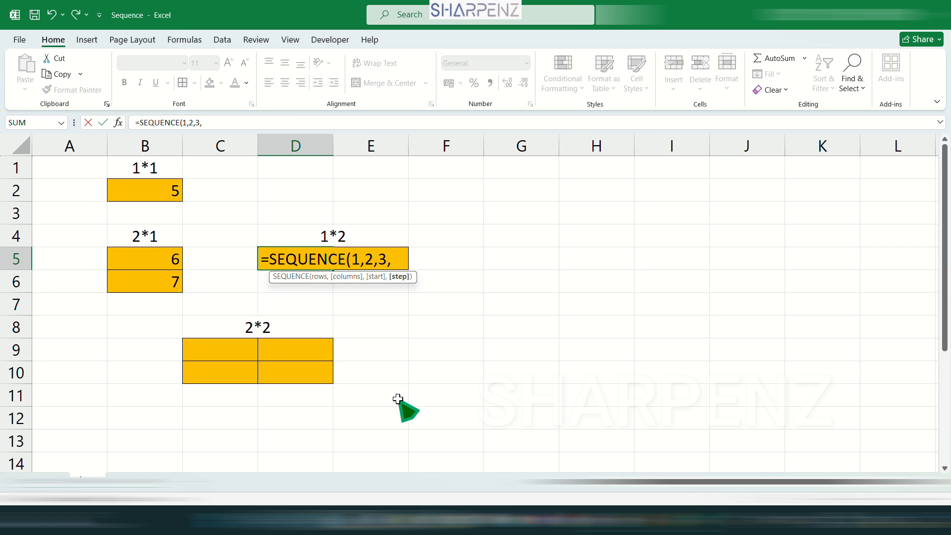
pyautogui.write('2)')
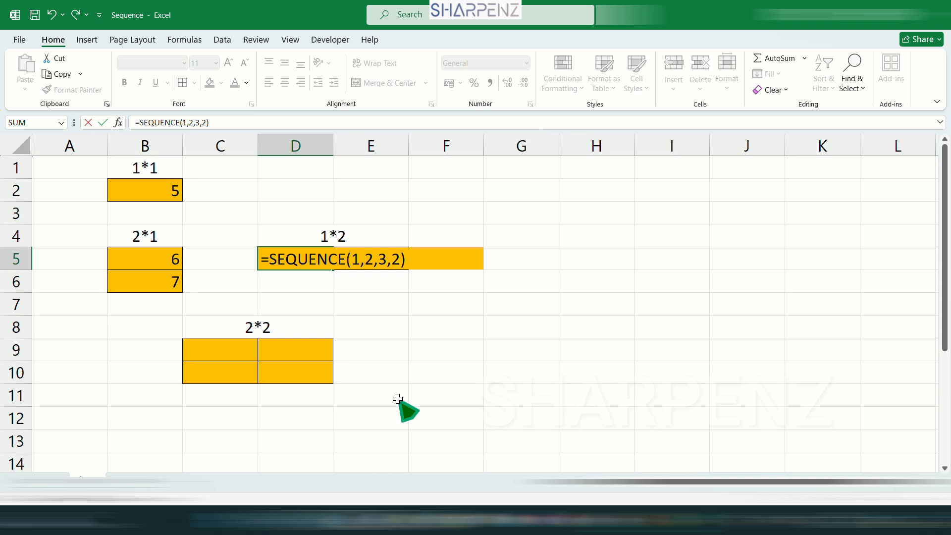
pyautogui.press('Return')
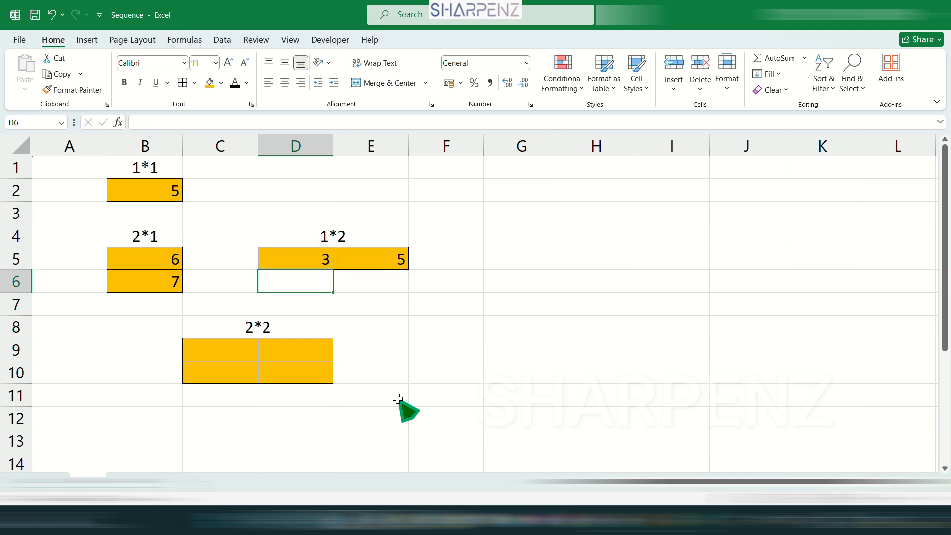
pyautogui.click(322, 256)
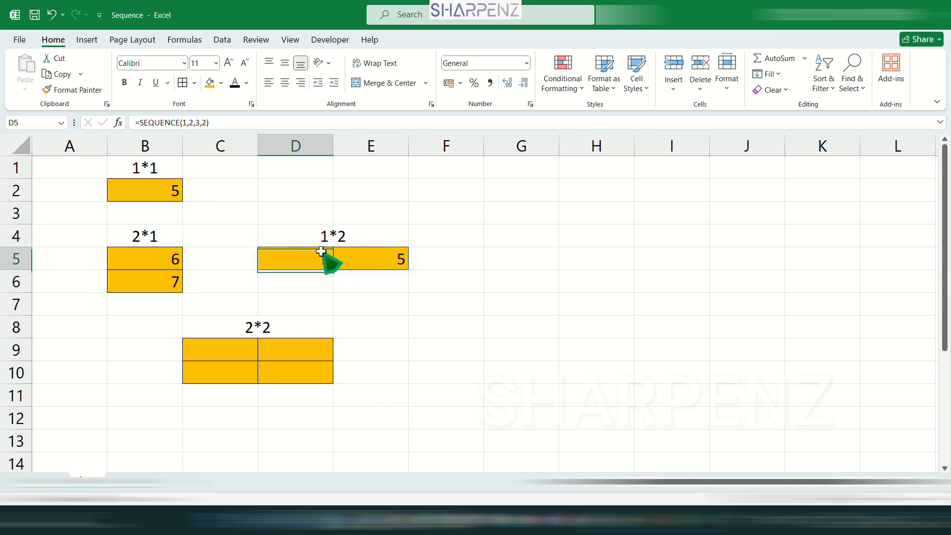
pyautogui.click(372, 256)
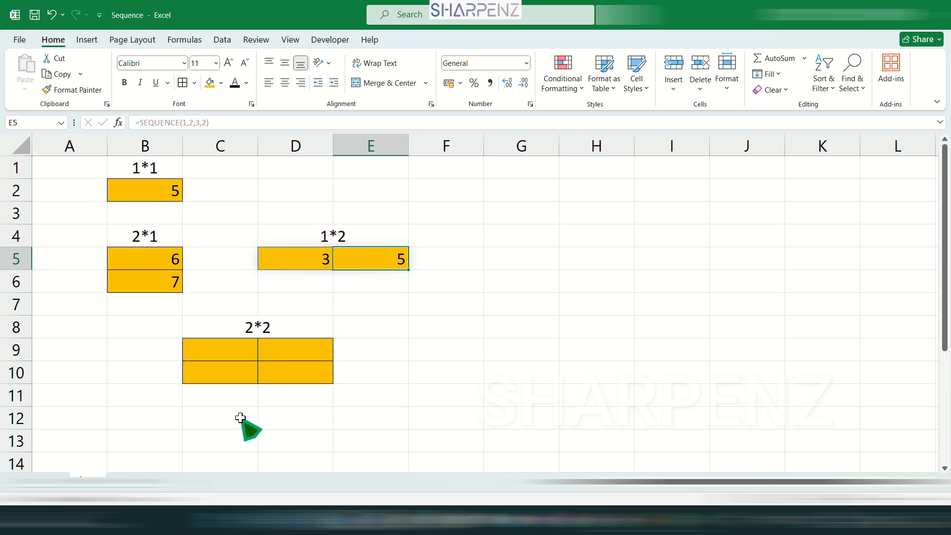
# Fill the 2*2 block with =SEQUENCE(2,2,2,2) in cell C9 and check the entered formula.
pyautogui.click(233, 350)
pyautogui.moveTo(232, 351); pyautogui.dragTo(307, 386)
pyautogui.click(216, 348)
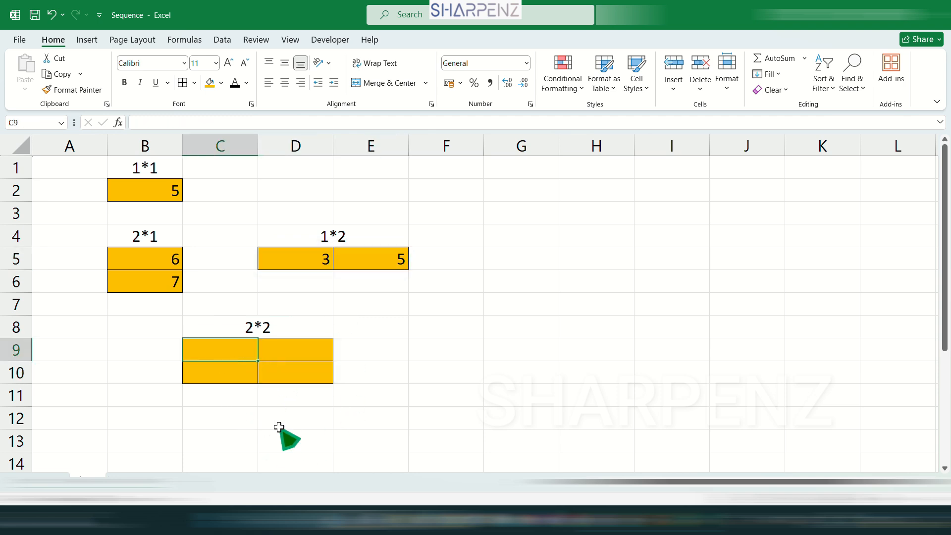
pyautogui.write('=seq')
pyautogui.press('Tab')
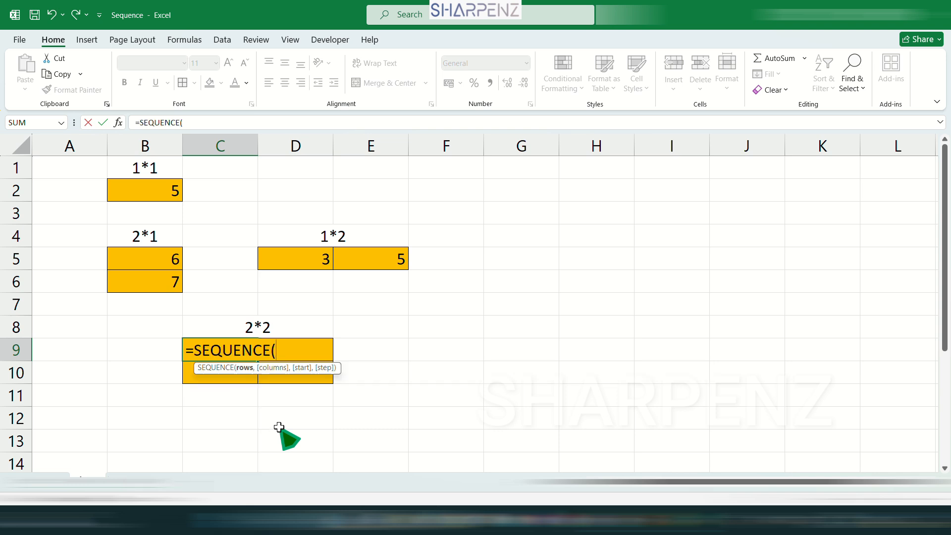
pyautogui.write('2,2,')
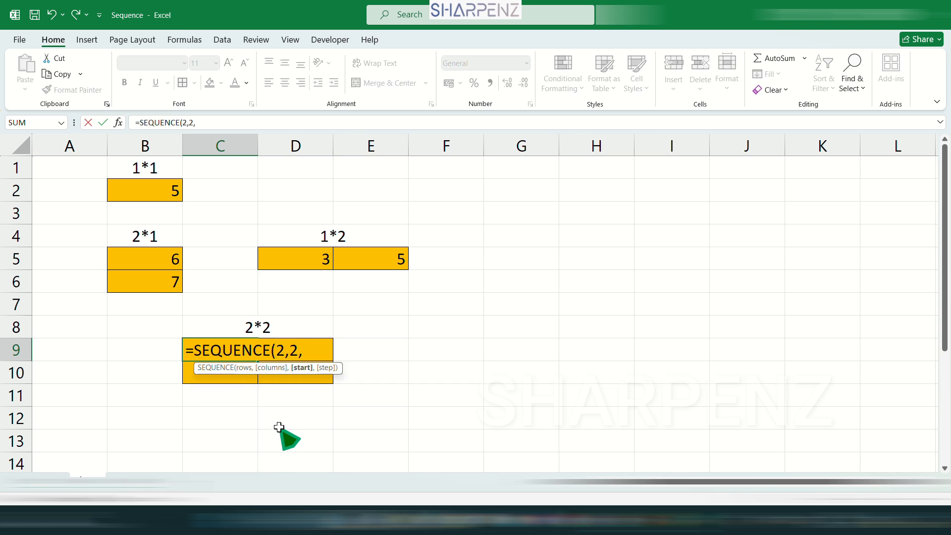
pyautogui.write('2,2')
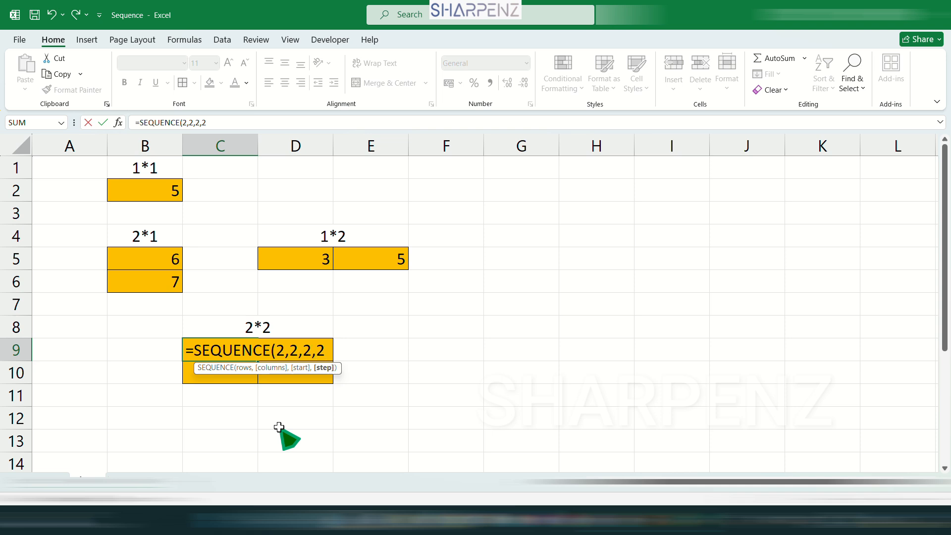
pyautogui.write(')')
pyautogui.press('Return')
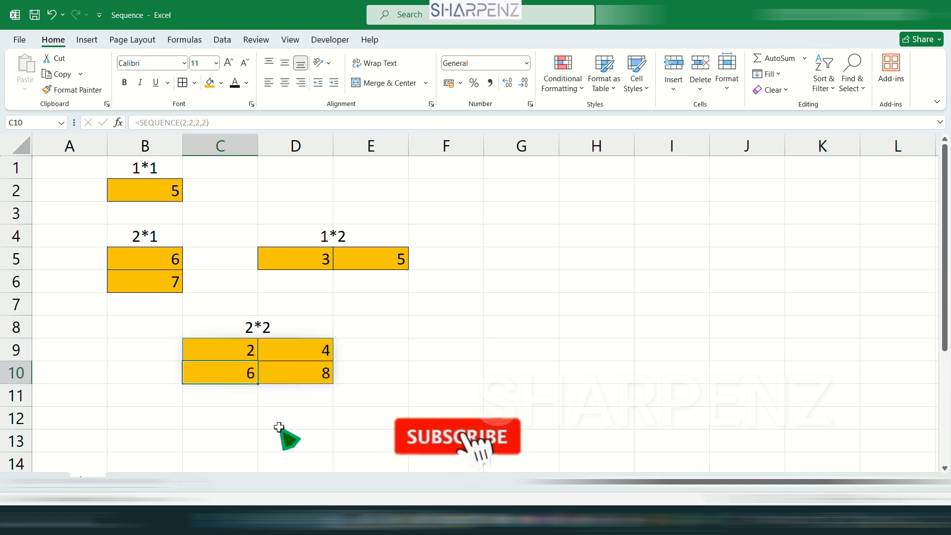
pyautogui.click(232, 350)
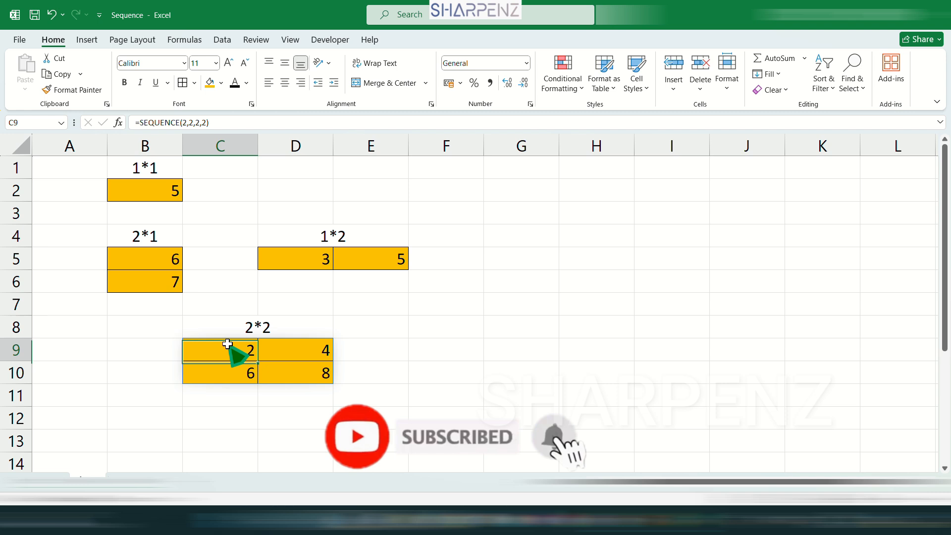
# Check the formula shown for the other cells of the 2*2 block.
pyautogui.click(317, 356)
pyautogui.click(250, 371)
pyautogui.click(286, 375)
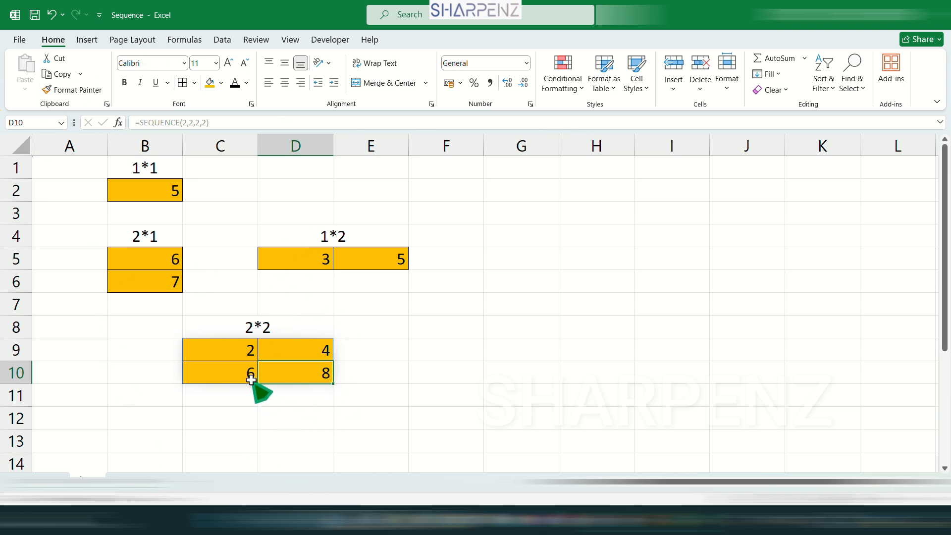
pyautogui.press('Up')
pyautogui.press('Up')
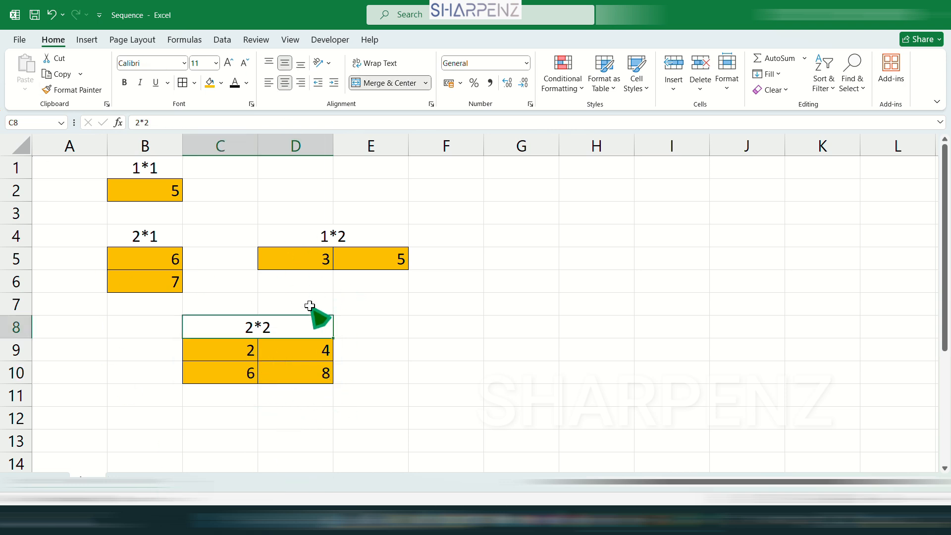
# Enter =SEQUENCE(10,3,1,4) in cell G2 to generate a block of 10 rows and 3 columns.
pyautogui.click(515, 187)
pyautogui.write('=seq')
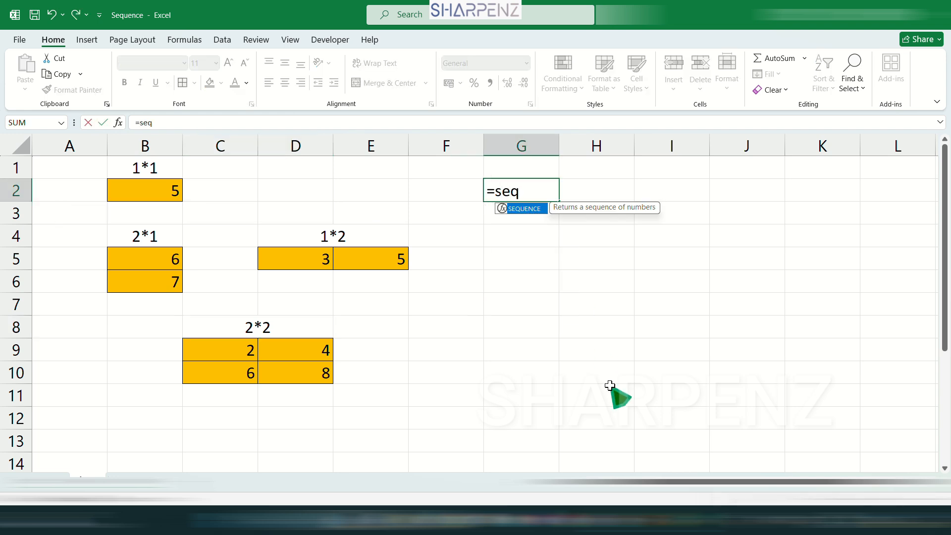
pyautogui.press('Tab')
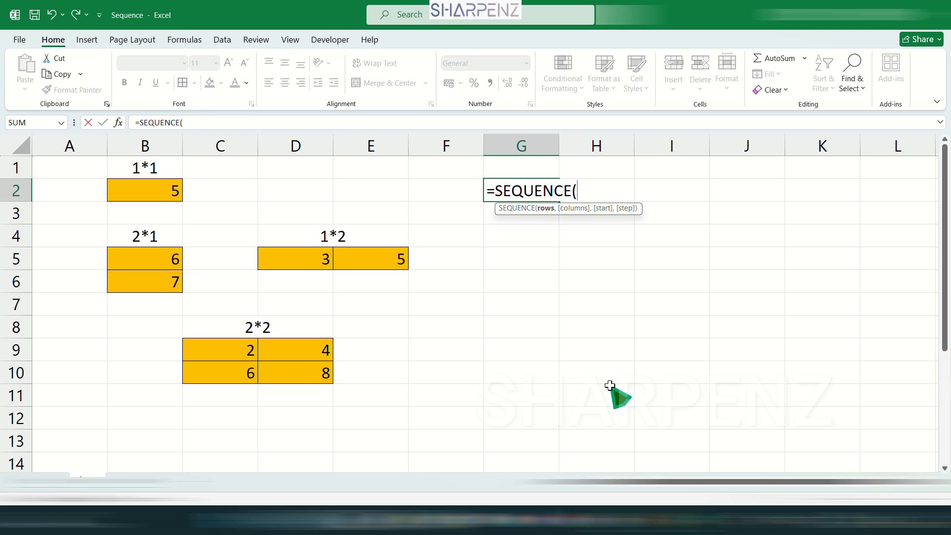
pyautogui.write('10,')
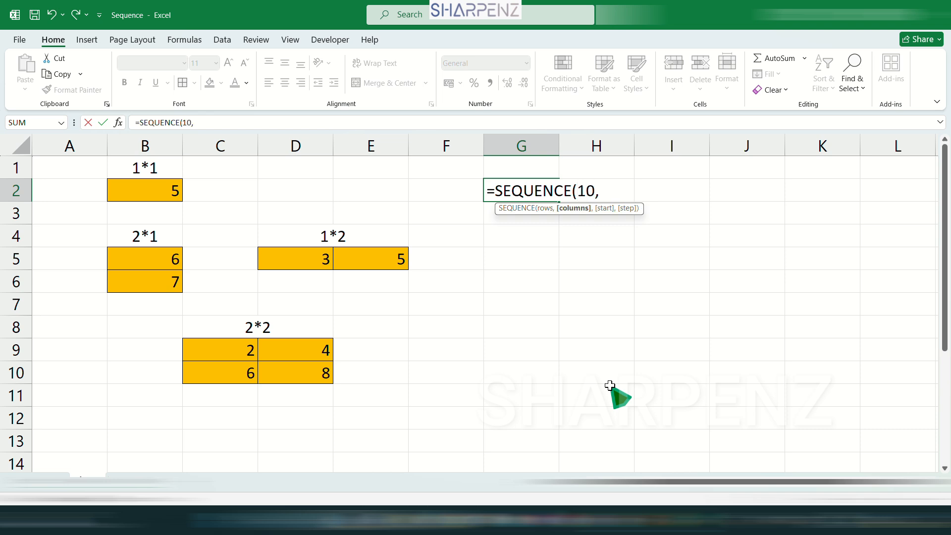
pyautogui.write('3,1,')
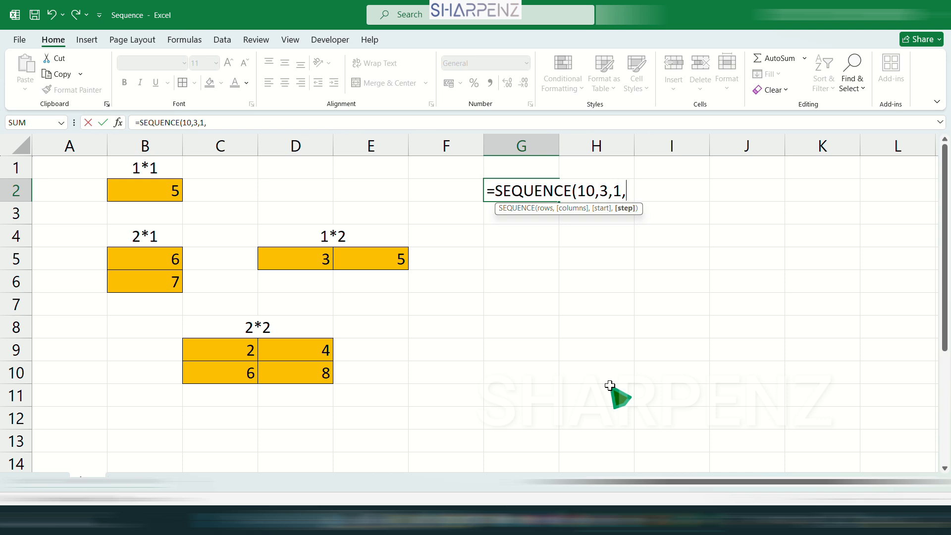
pyautogui.write('4)')
pyautogui.press('Return')
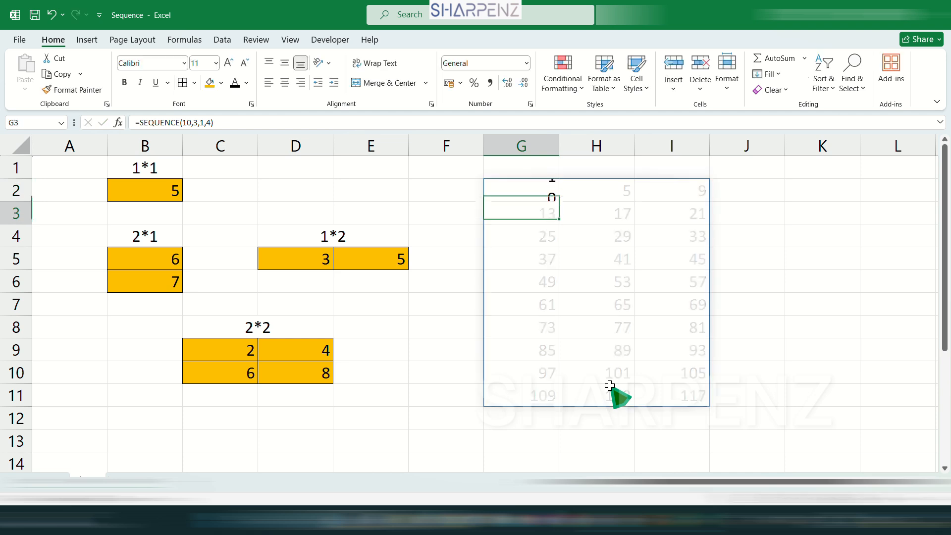
# Examine the rows, columns and step between neighbouring numbers in the block generated from cell G2.
pyautogui.moveTo(547, 191); pyautogui.dragTo(542, 391)
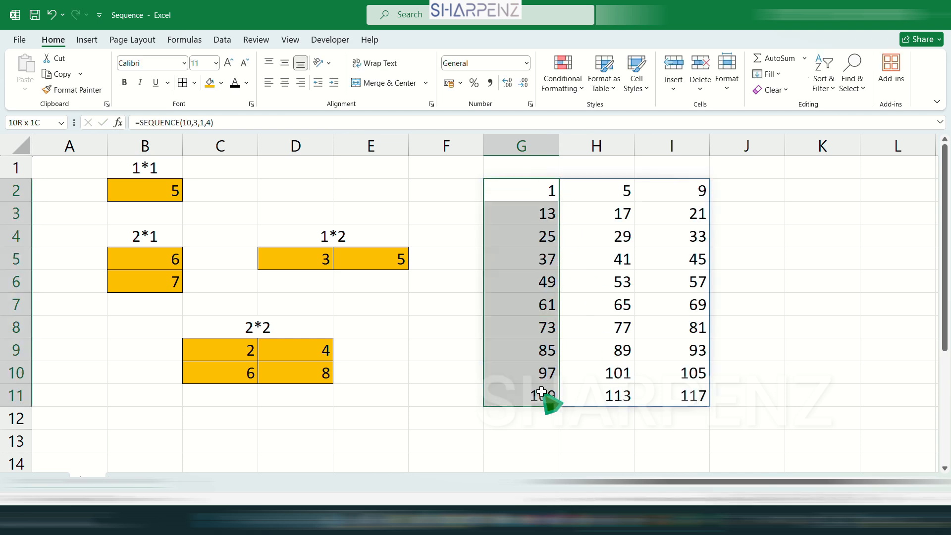
pyautogui.moveTo(548, 191); pyautogui.dragTo(672, 190)
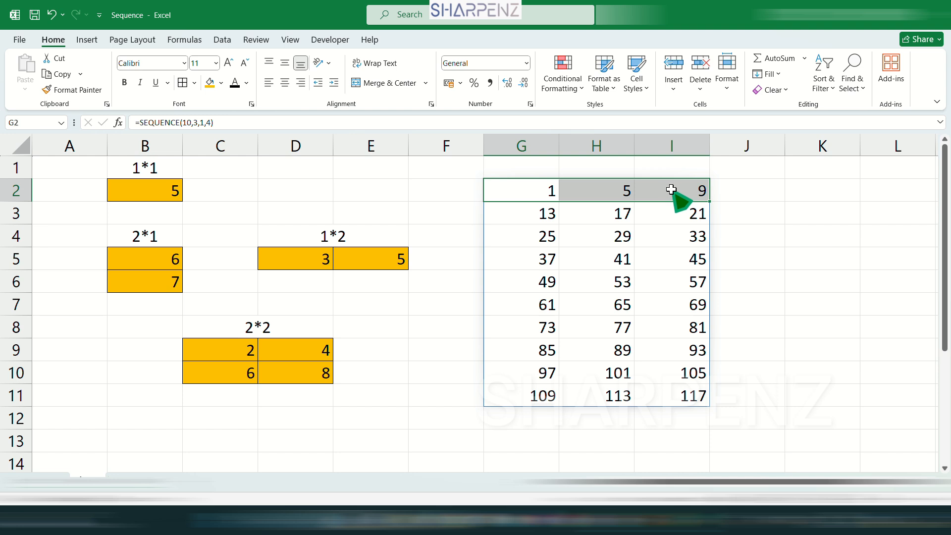
pyautogui.click(622, 259)
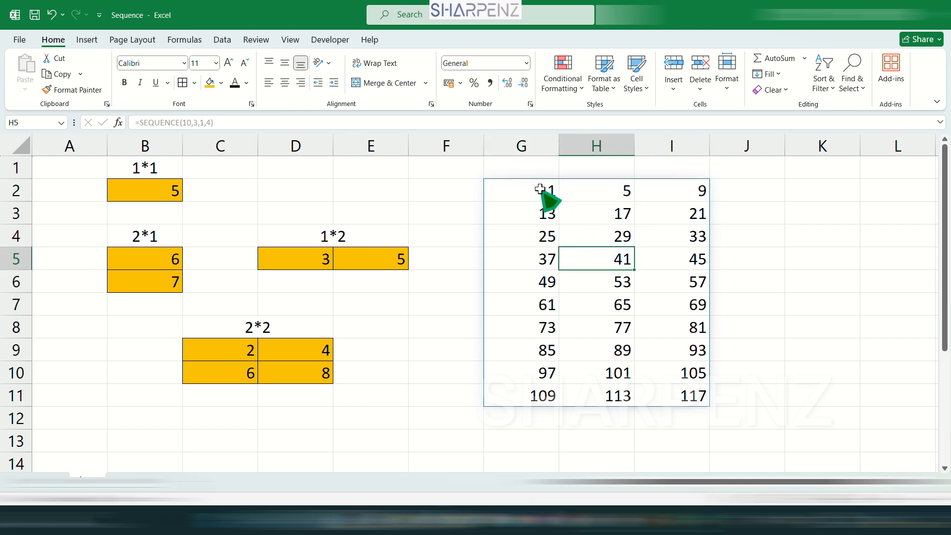
pyautogui.click(611, 188)
pyautogui.click(669, 194)
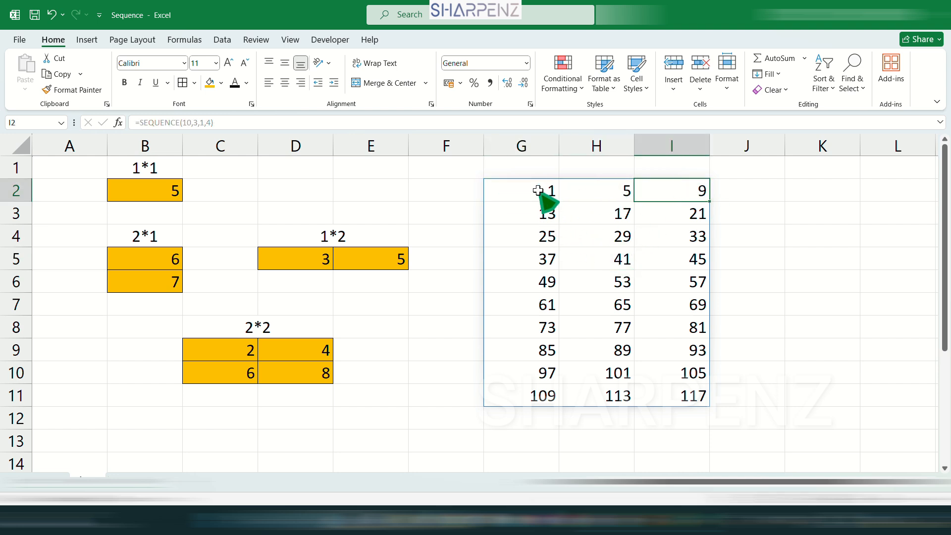
pyautogui.click(548, 188)
pyautogui.click(620, 189)
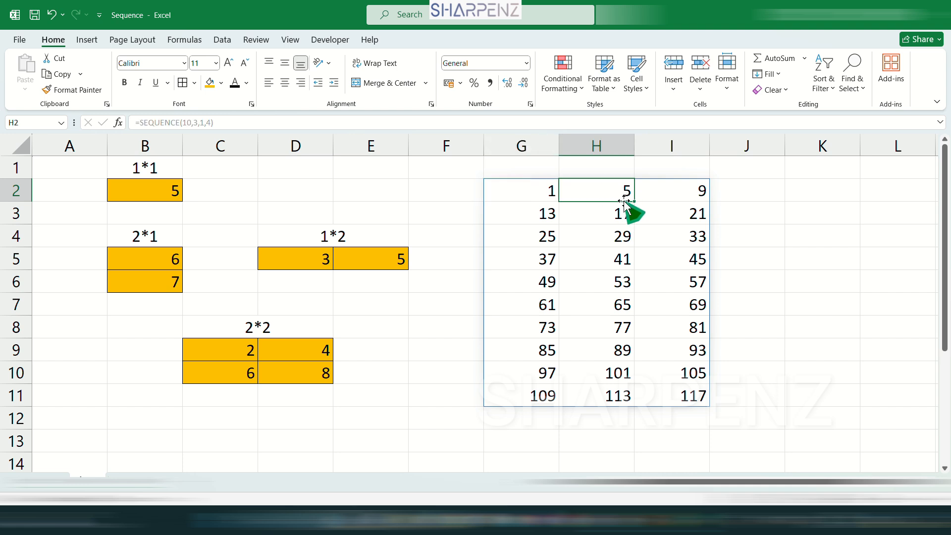
pyautogui.click(680, 194)
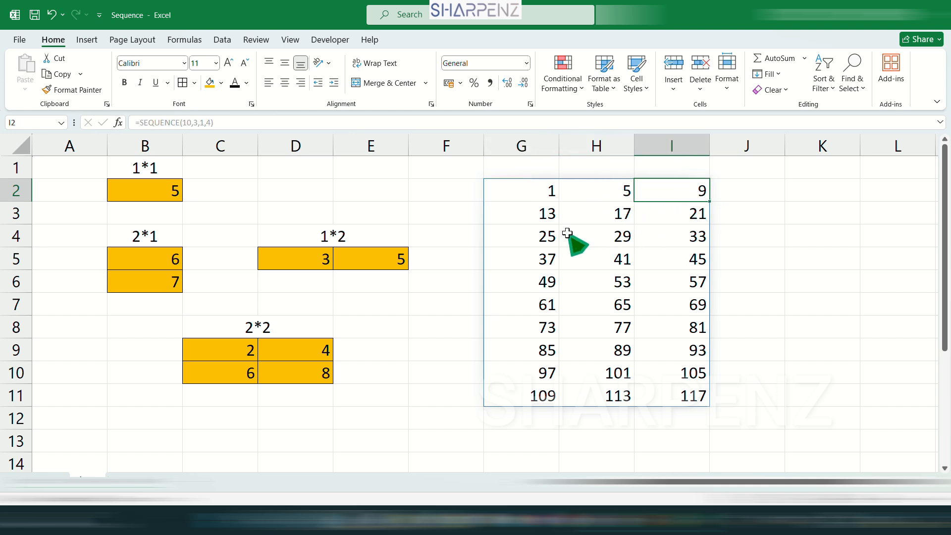
pyautogui.click(525, 214)
pyautogui.click(627, 214)
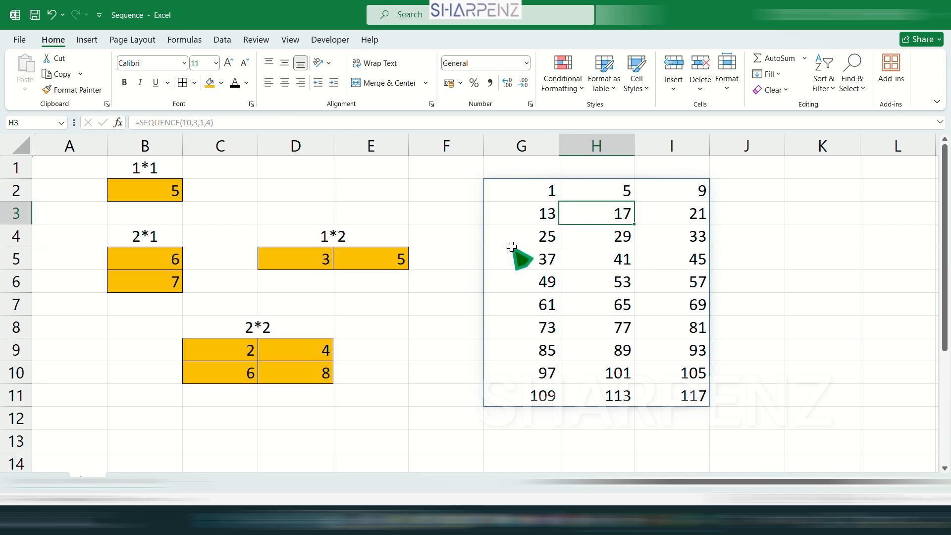
pyautogui.moveTo(526, 190); pyautogui.dragTo(693, 397)
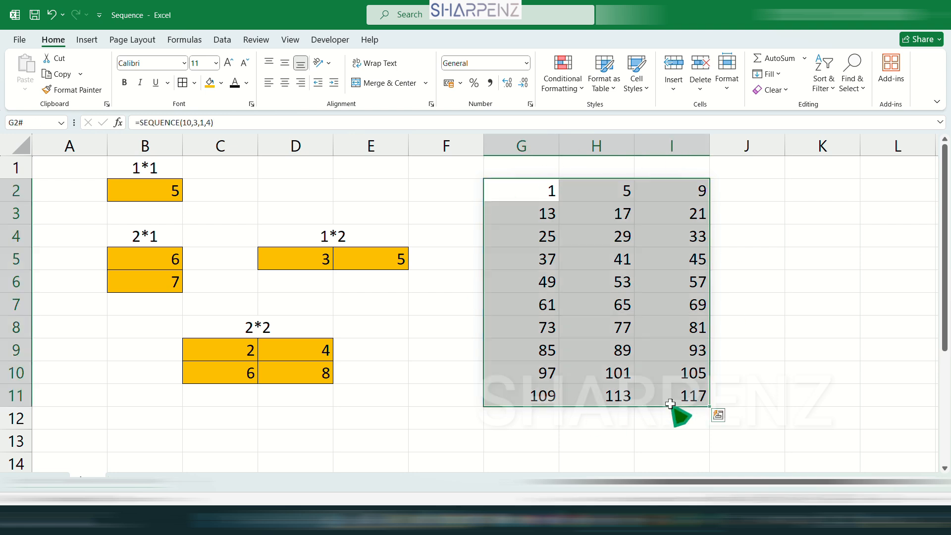
pyautogui.click(448, 355)
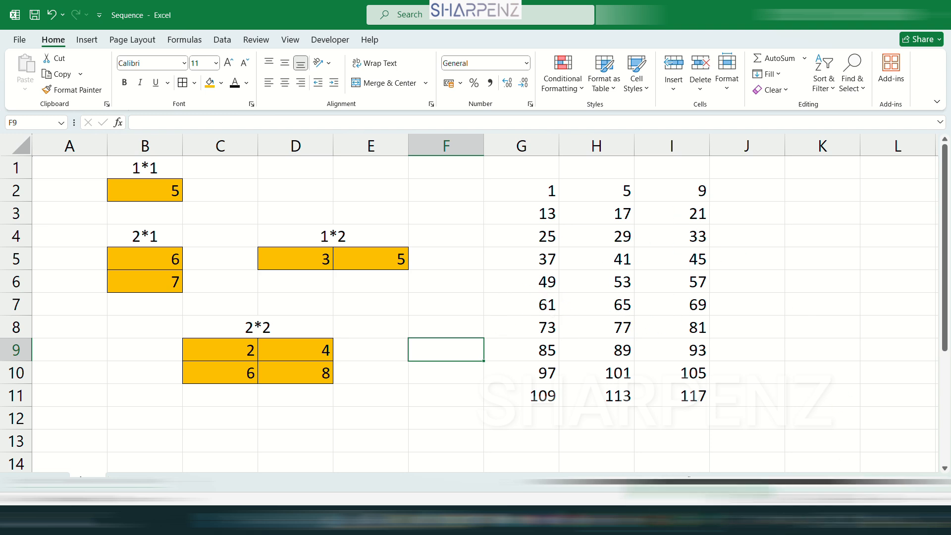
# Enter =SEQUENCE(100,1,1,1) in cell K3 to generate serial numbers under the S.no header.
pyautogui.hscroll(1, 475, 297)
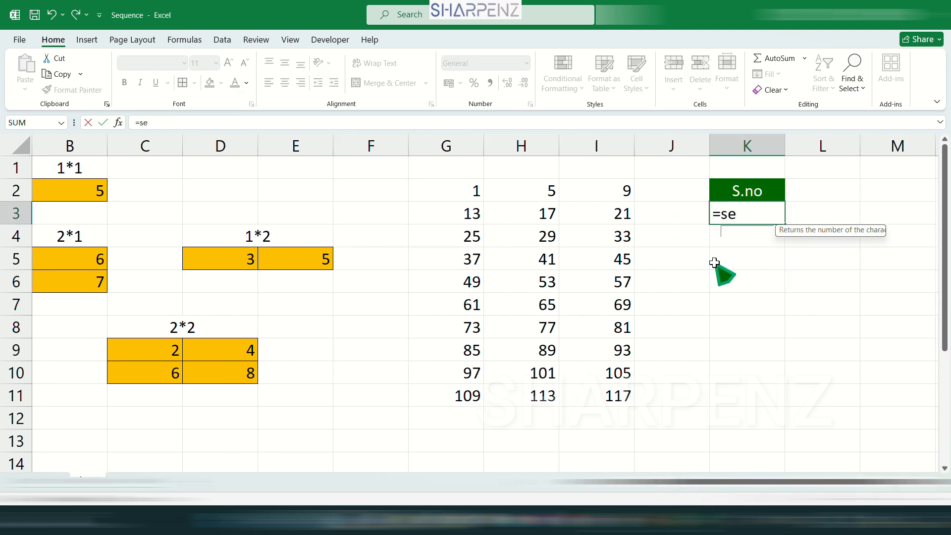
pyautogui.write('qu')
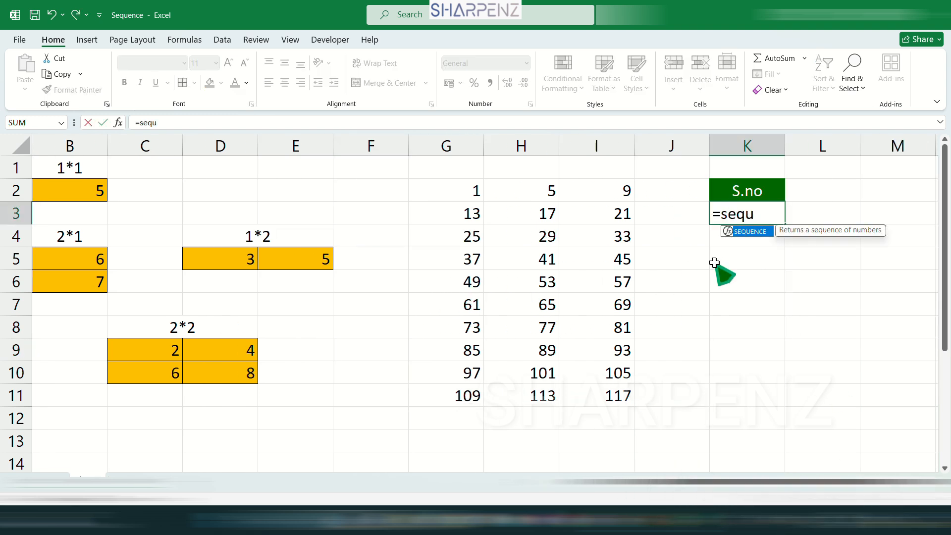
pyautogui.press('Tab')
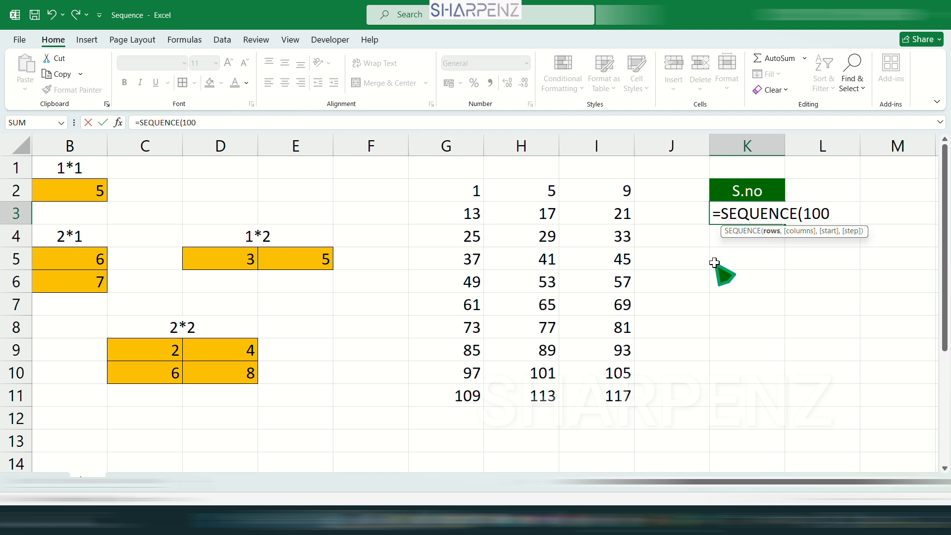
pyautogui.write('100,')
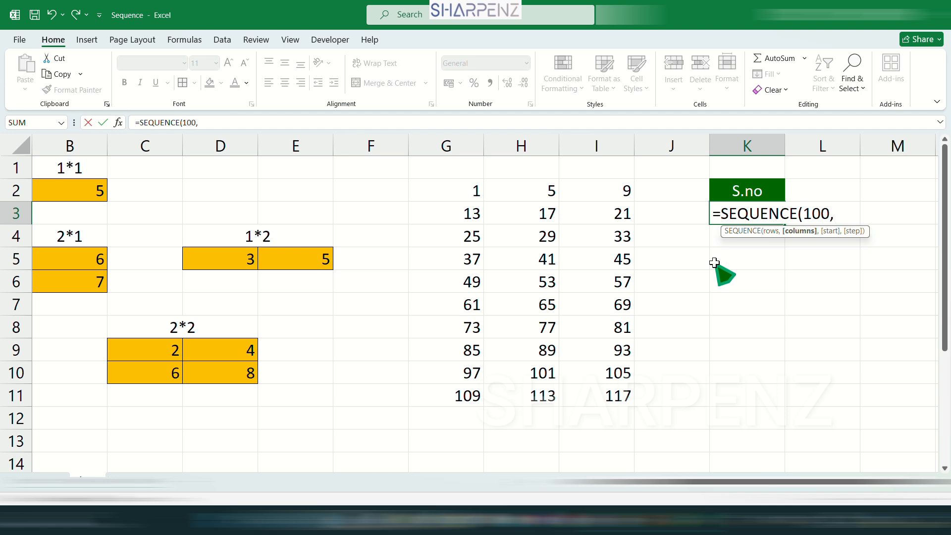
pyautogui.write('1,1,1)')
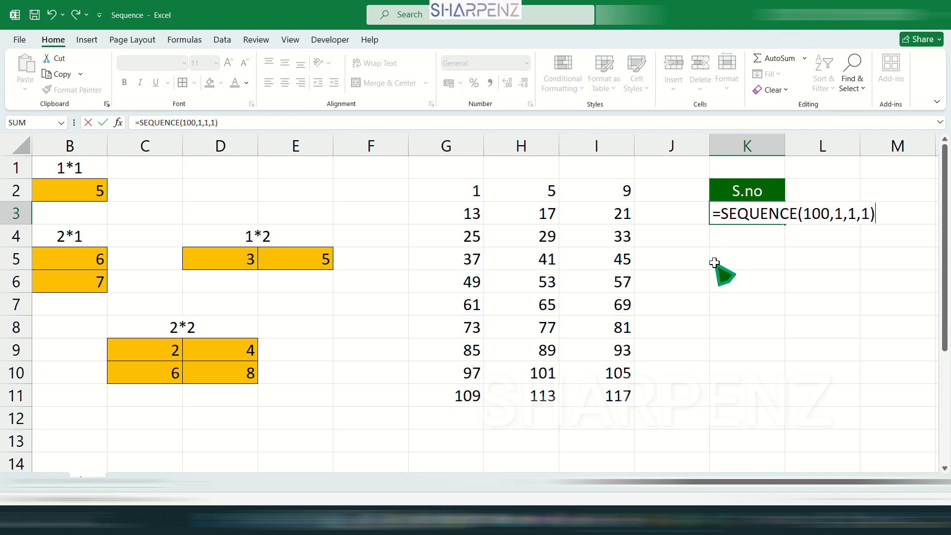
pyautogui.press('Return')
# Review the S.no column down to its last serial number and return to the formula in cell K3.
pyautogui.press('Up')
pyautogui.hotkey('shift', 'Down')
pyautogui.hotkey('shift', 'Down')
pyautogui.hotkey('shift', 'Down')
pyautogui.hotkey('shift', 'Down')
pyautogui.hotkey('shift', 'Down')
pyautogui.hotkey('shift', 'Down')
pyautogui.hotkey('shift', 'Down')
pyautogui.hotkey('shift', 'Down')
pyautogui.hotkey('shift', 'Down')
pyautogui.hotkey('shift', 'Down')
pyautogui.hotkey('shift', 'Down')
pyautogui.hotkey('shift', 'Down')
pyautogui.hotkey('shift', 'Down')
pyautogui.hotkey('shift', 'Down')
pyautogui.hotkey('shift', 'Down')
pyautogui.hotkey('shift', 'Down')
pyautogui.hotkey('shift', 'Down')
pyautogui.hotkey('shift', 'Down')
pyautogui.hotkey('shift', 'Down')
pyautogui.hotkey('shift', 'Down')
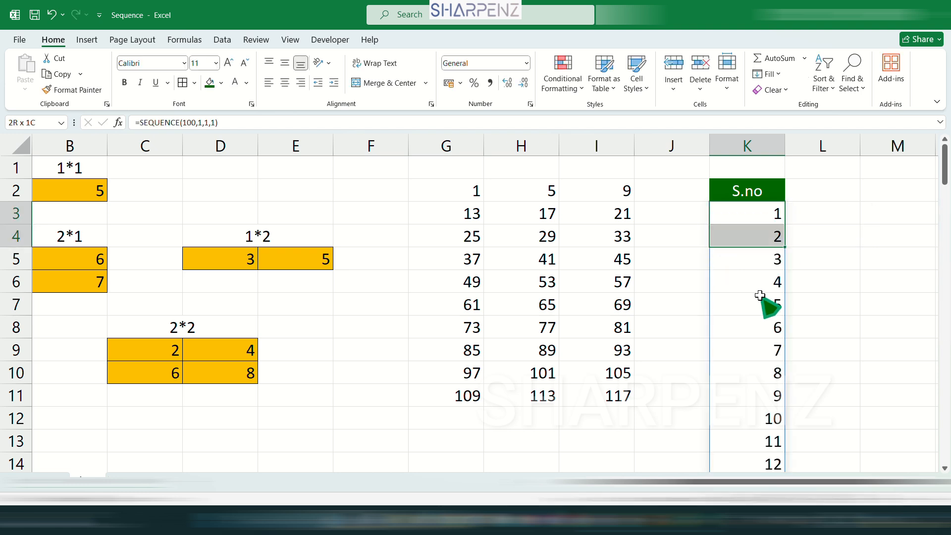
pyautogui.hotkey('ctrl', 'shift', 'Down')
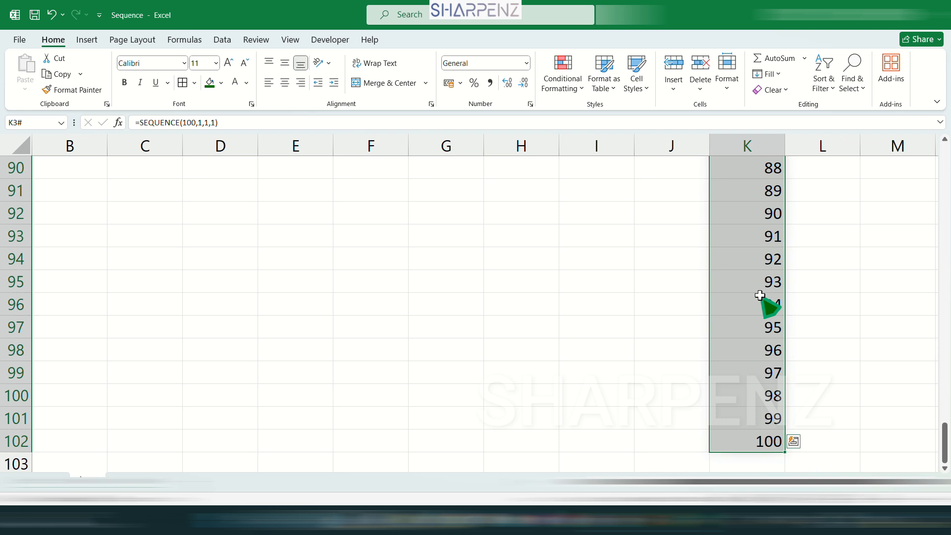
pyautogui.click(760, 296)
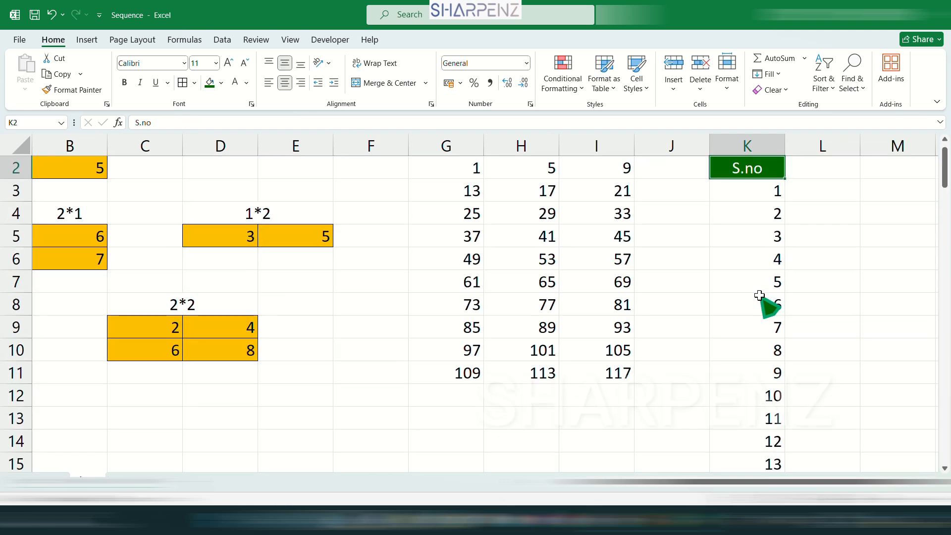
pyautogui.scroll(1, 768, 268)
pyautogui.click(754, 217)
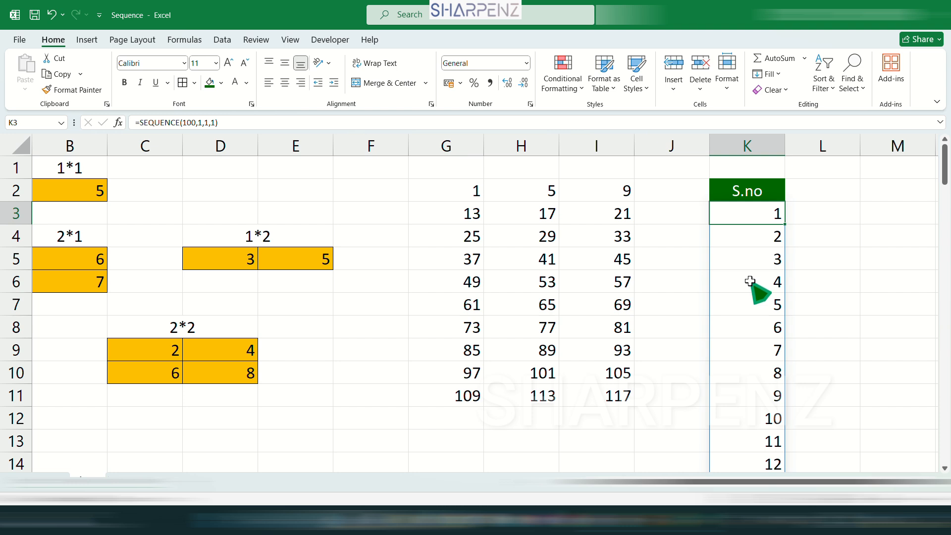
# Add the header Negative Sequence in cell L2, next to S.no.
pyautogui.press('Up')
pyautogui.press('Right')
pyautogui.write('N')
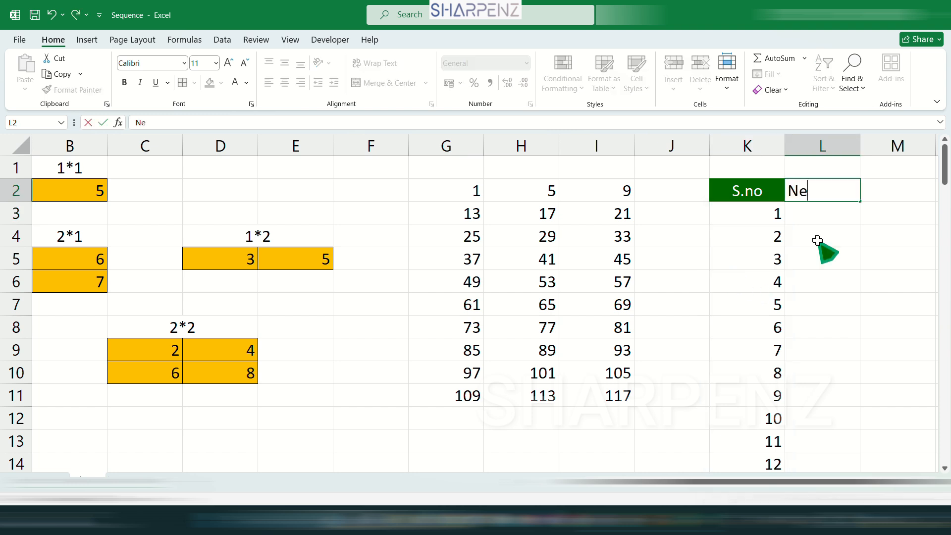
pyautogui.write('egative Sequence')
pyautogui.press('Return')
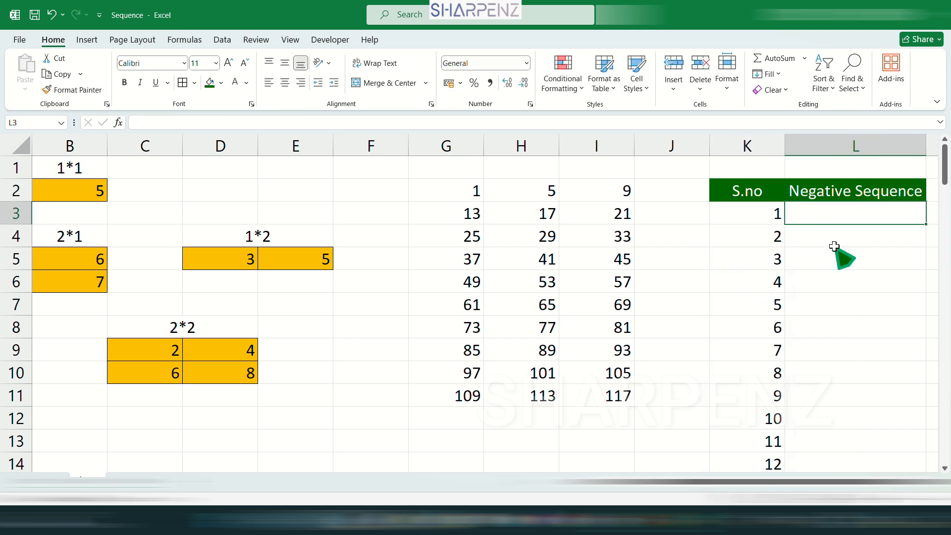
# Enter =SEQUENCE(10,1,10,-1) in cell L3 to generate a descending sequence under the Negative Sequence header.
pyautogui.write('=')
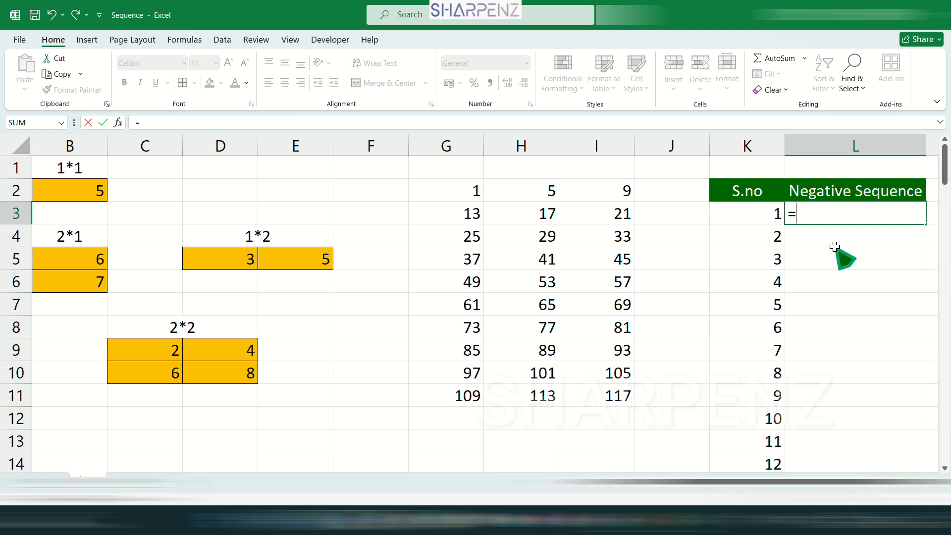
pyautogui.write('seq')
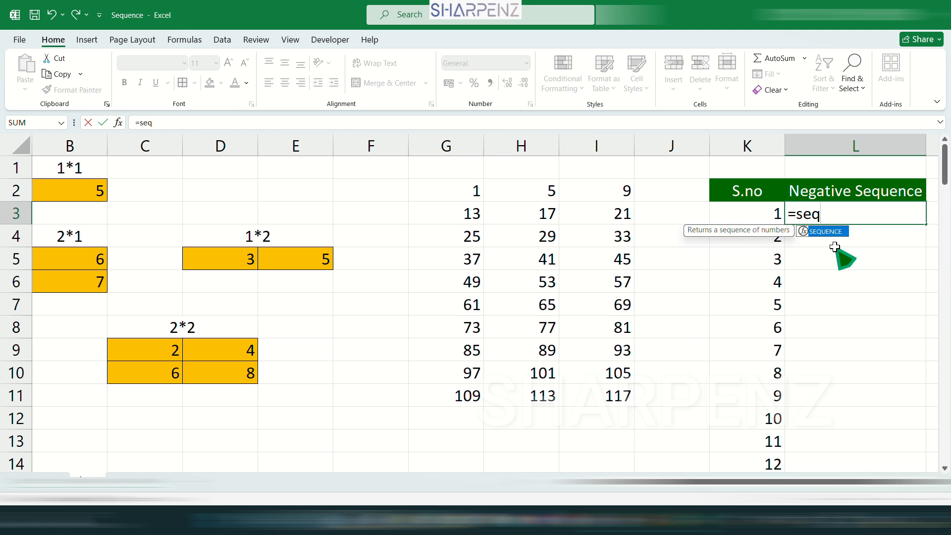
pyautogui.press('Tab')
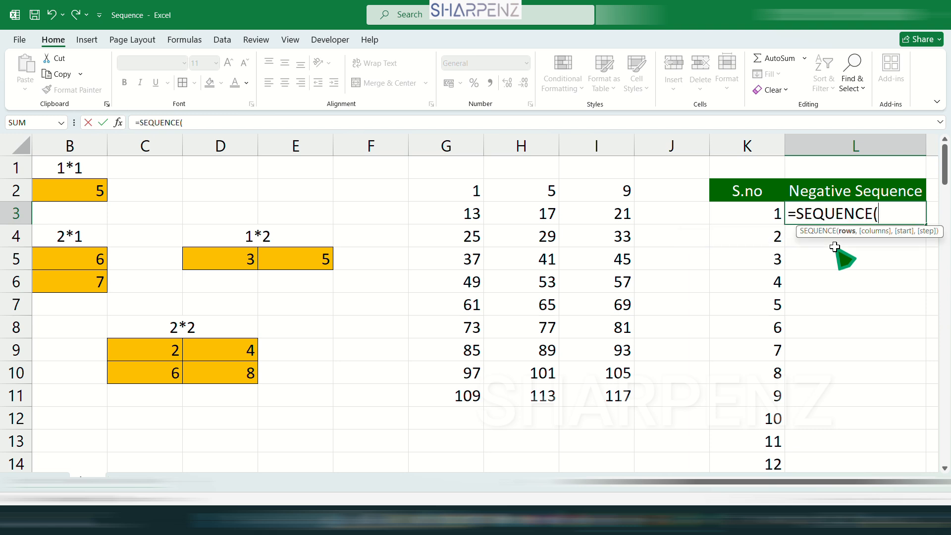
pyautogui.write('10,1,')
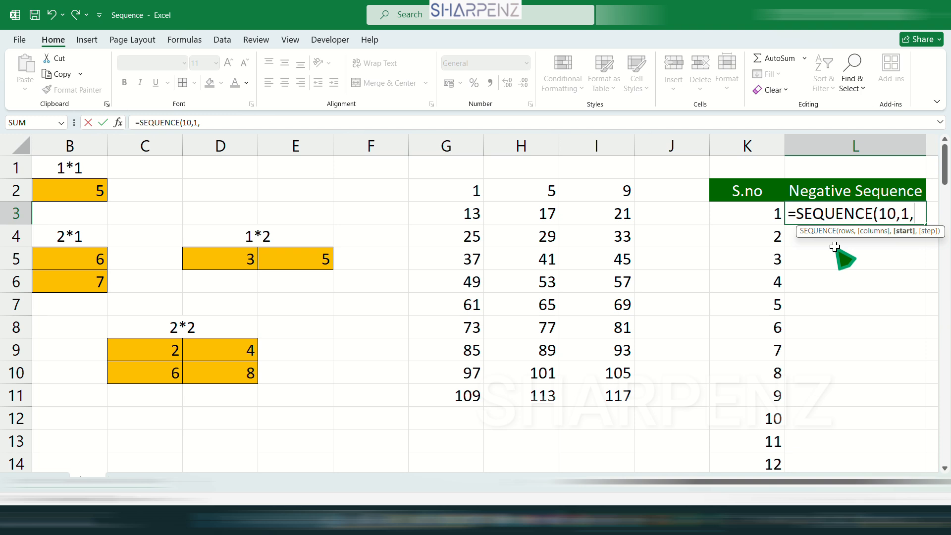
pyautogui.write('10')
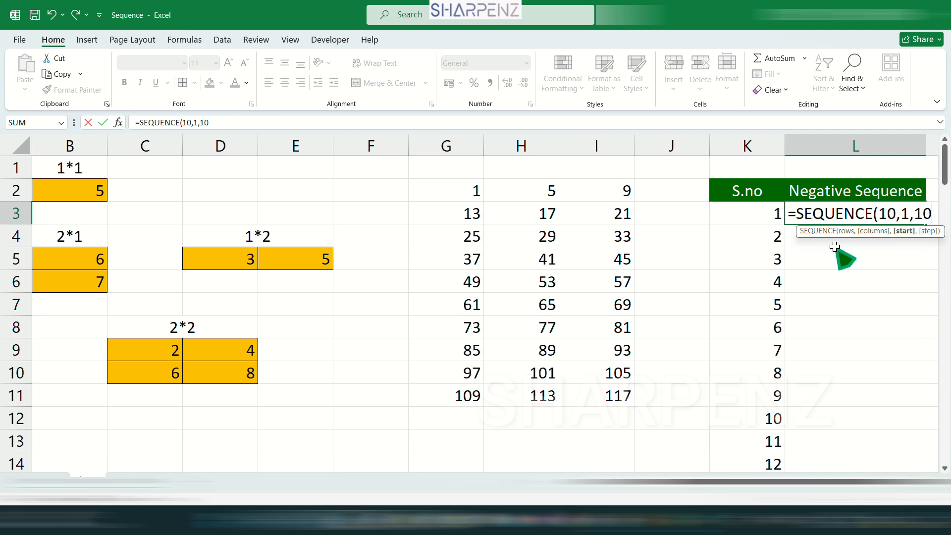
pyautogui.write(',-1')
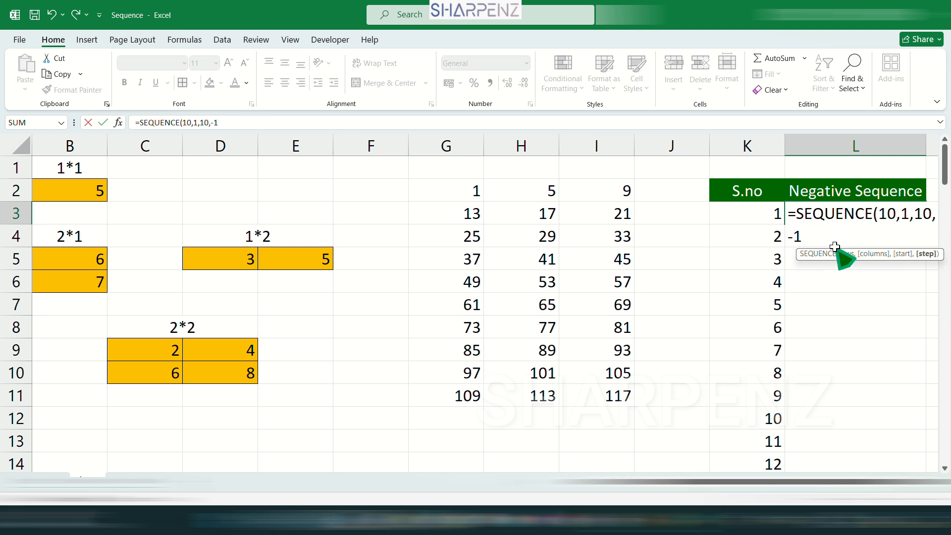
pyautogui.write(')')
pyautogui.press('Return')
# Check the formula in cell L3 and the descending numbers it generates down to L12.
pyautogui.click(895, 206)
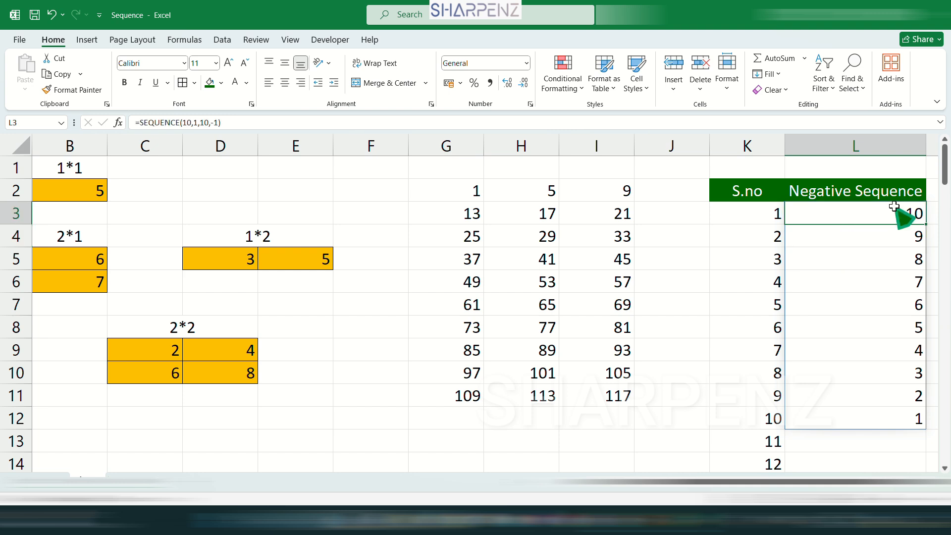
pyautogui.moveTo(895, 206); pyautogui.dragTo(879, 421)
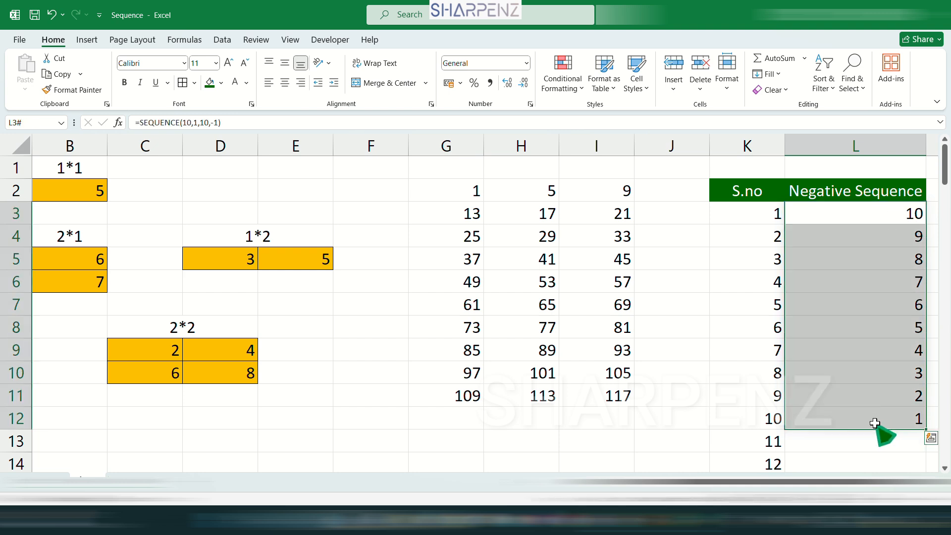
pyautogui.click(818, 213)
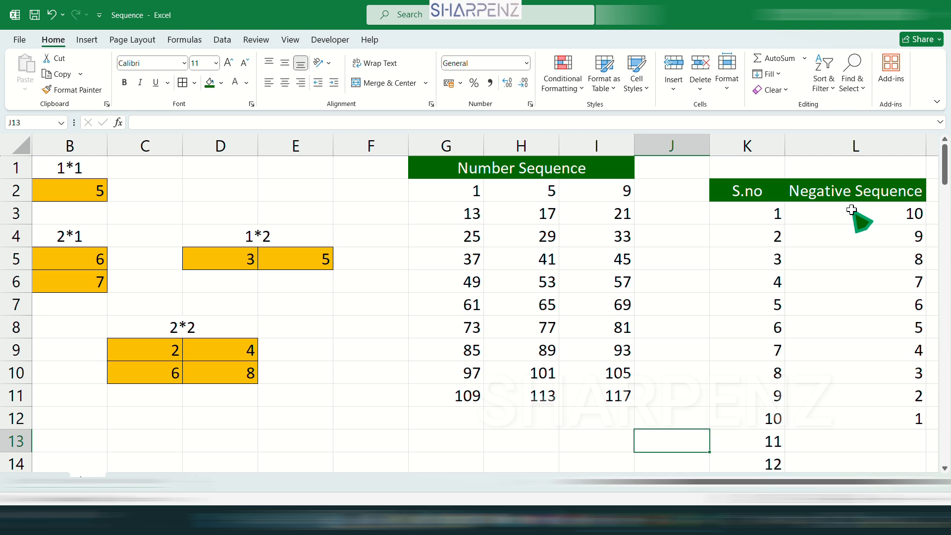
# Review all the finished sequence examples on the sheet, from the 1*1 block to the Negative Sequence column.
pyautogui.moveTo(852, 210); pyautogui.dragTo(179, 370)
pyautogui.click(361, 415)
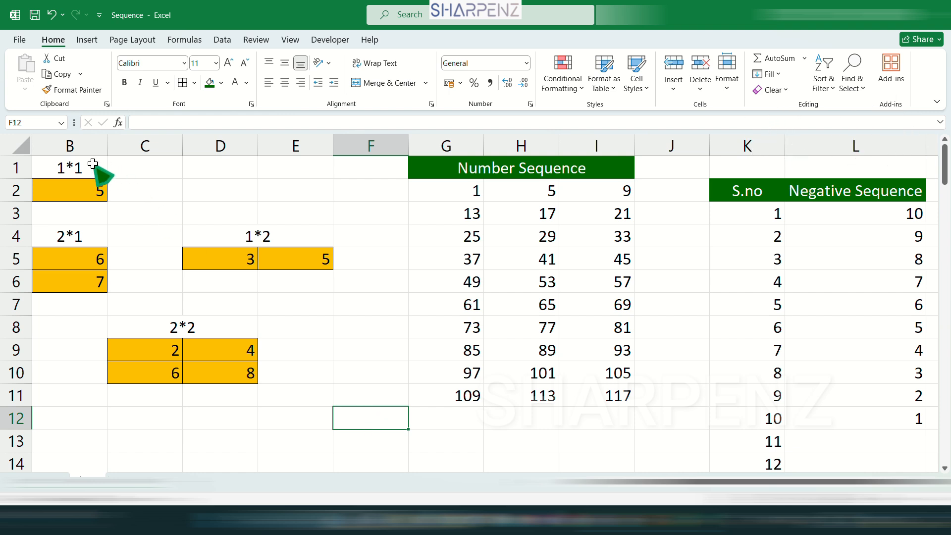
pyautogui.moveTo(95, 173); pyautogui.dragTo(885, 427)
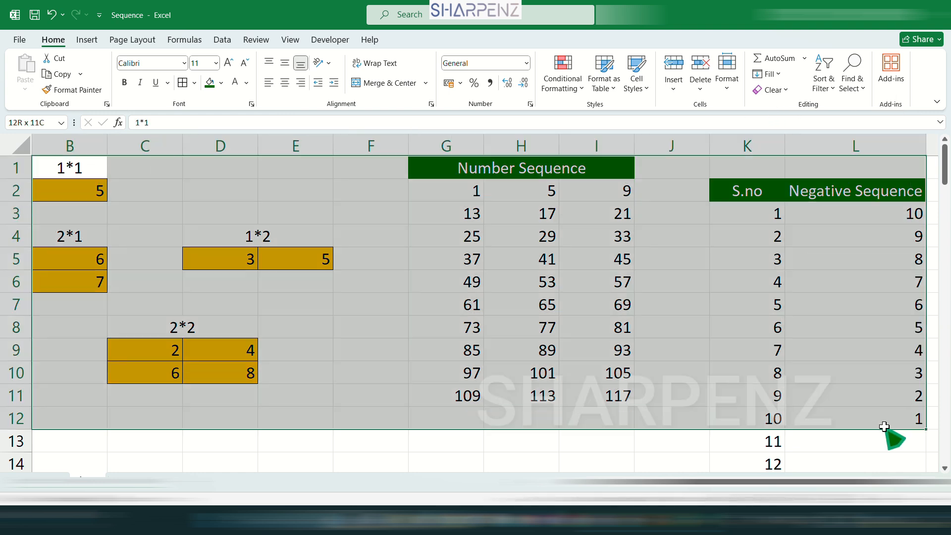
pyautogui.click(446, 291)
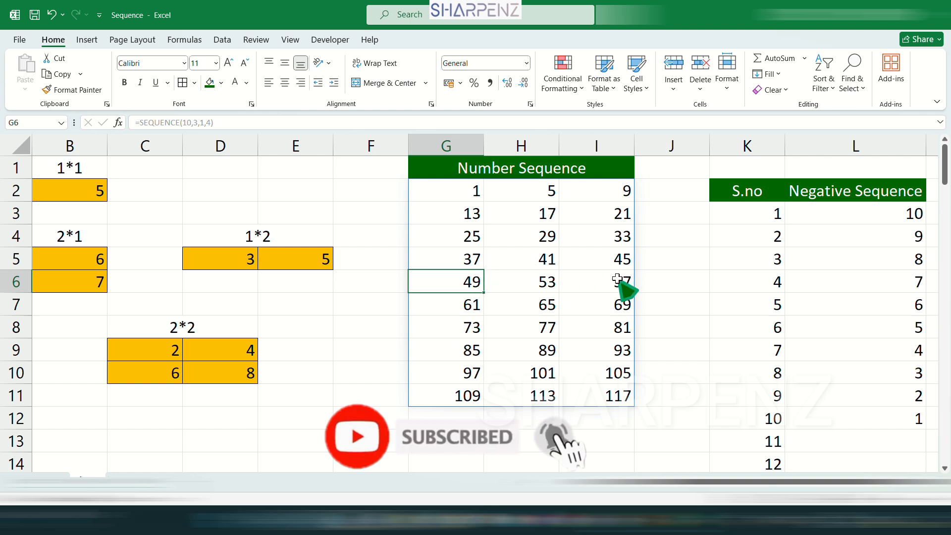
pyautogui.click(646, 292)
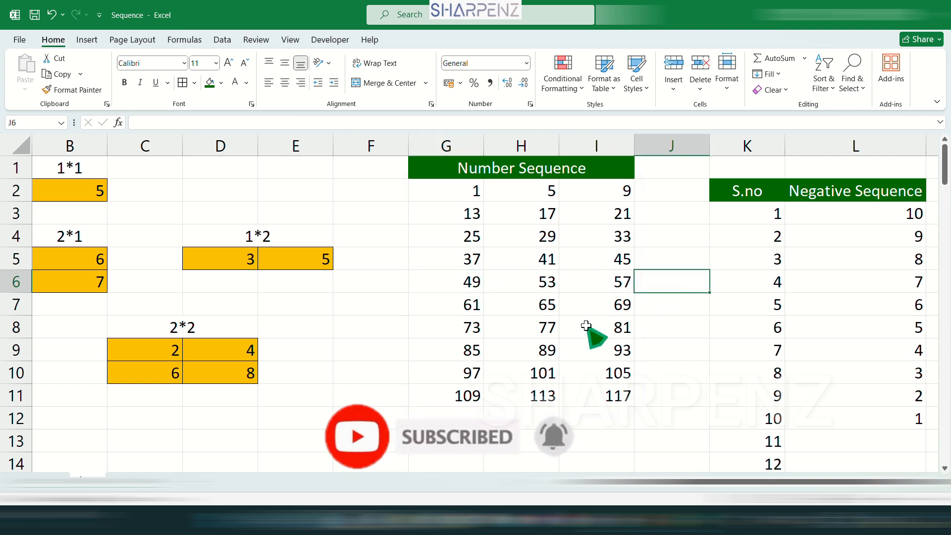